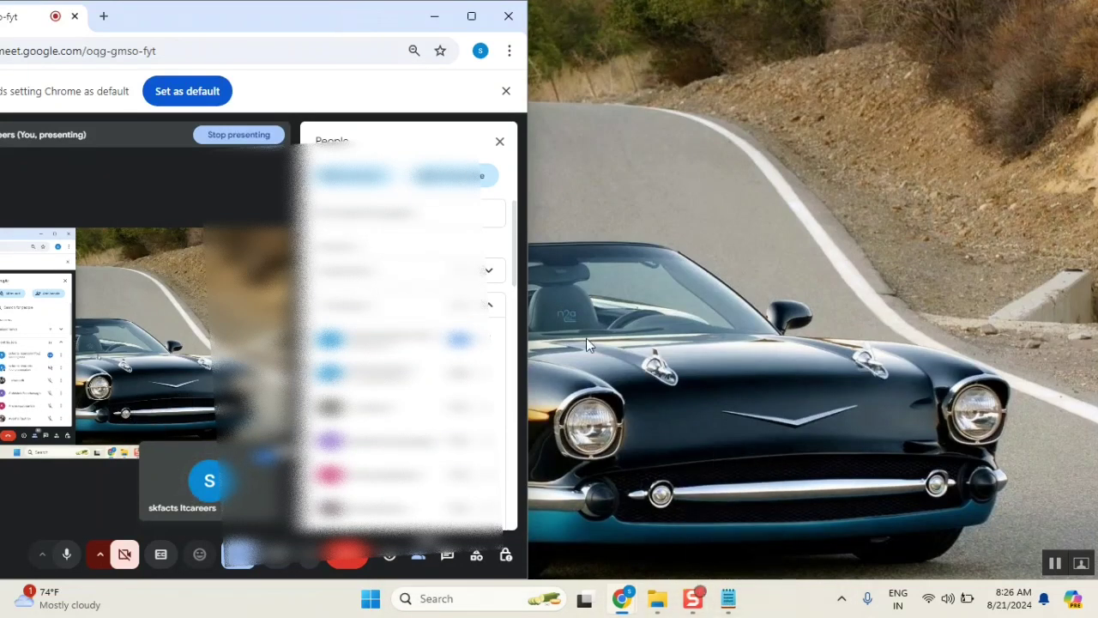
scroll(403, 343, "down", 2)
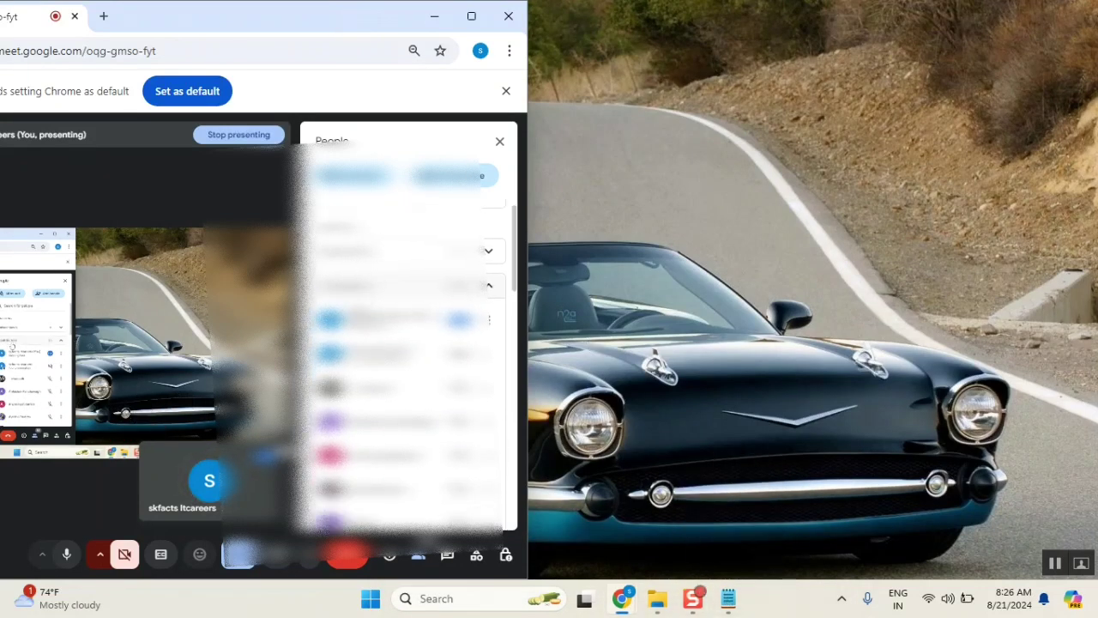
scroll(403, 360, "down", 2)
scroll(403, 360, "down", 2)
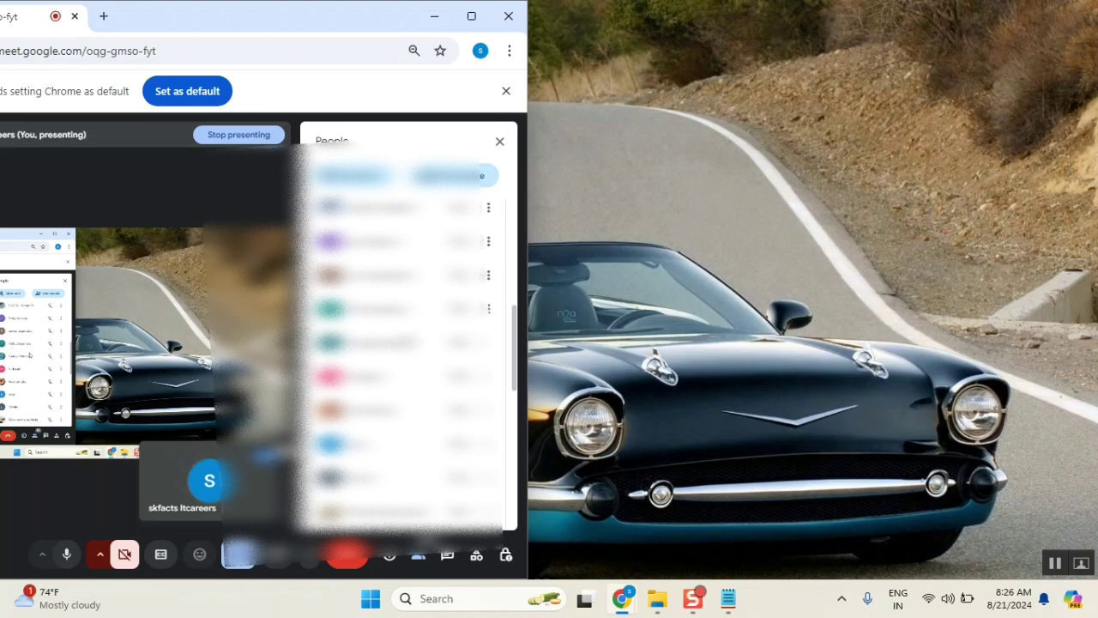
scroll(404, 360, "down", 2)
scroll(403, 361, "down", 2)
scroll(404, 360, "down", 2)
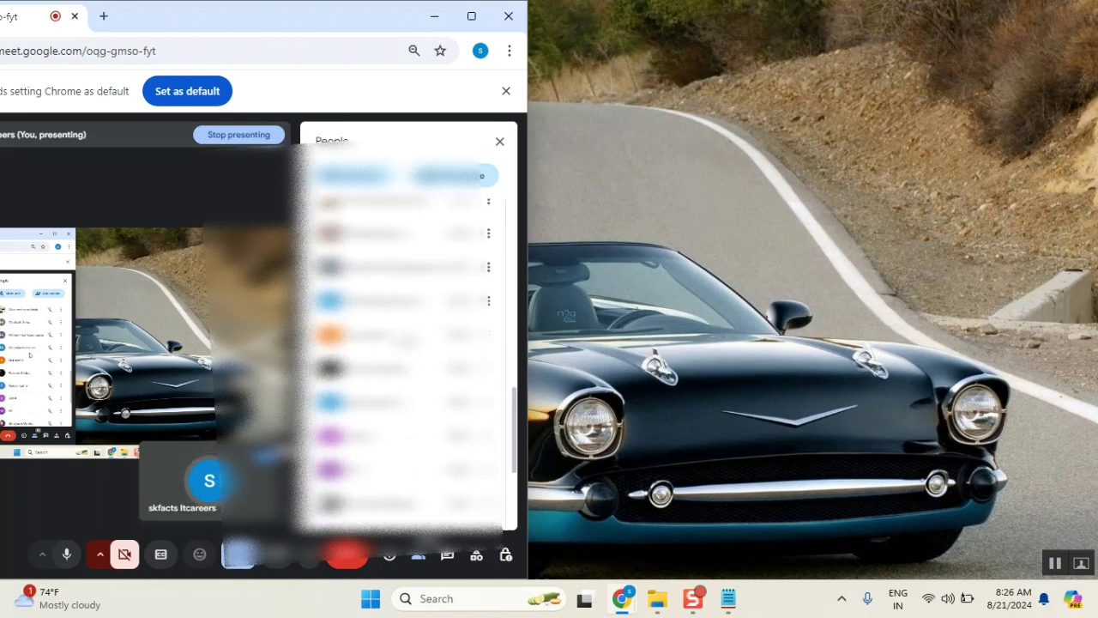
scroll(403, 360, "down", 3)
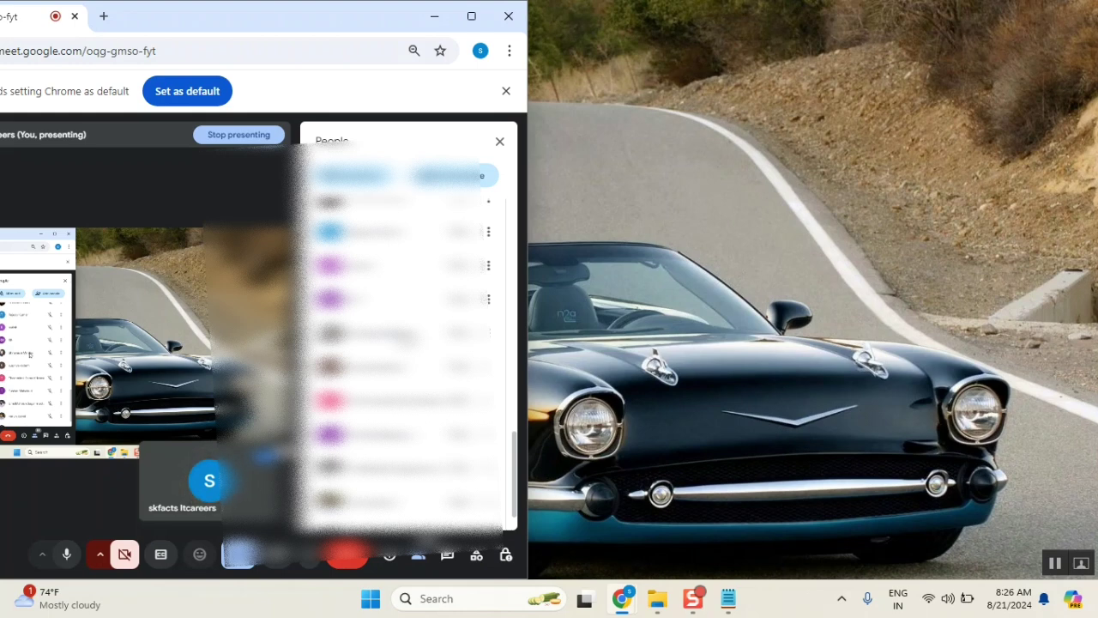
scroll(404, 337, "down", 1)
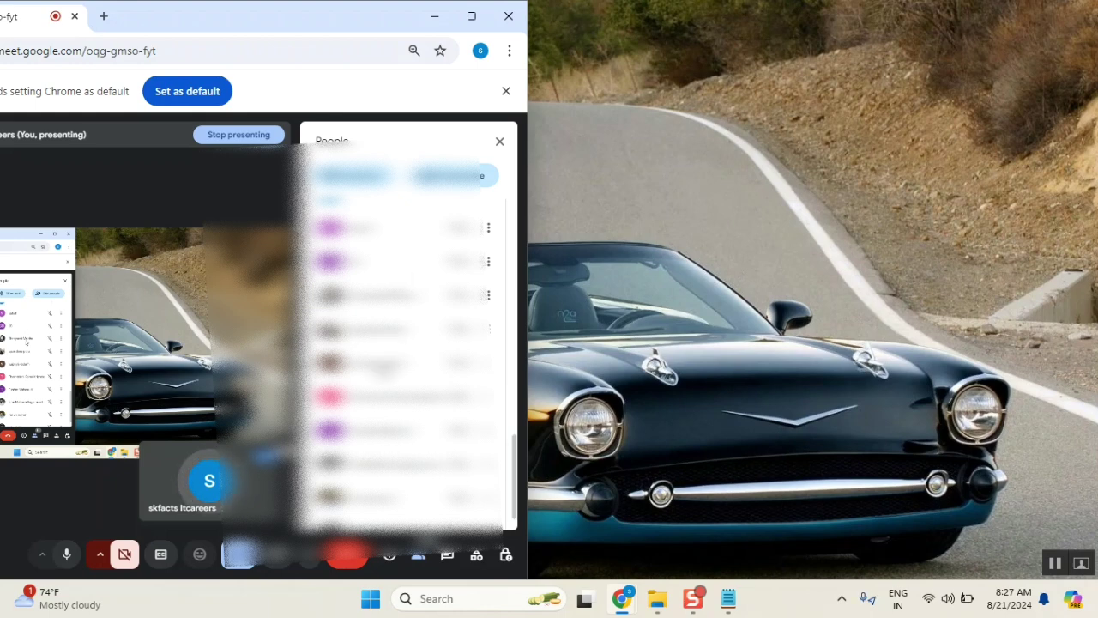
scroll(372, 377, "up", 5)
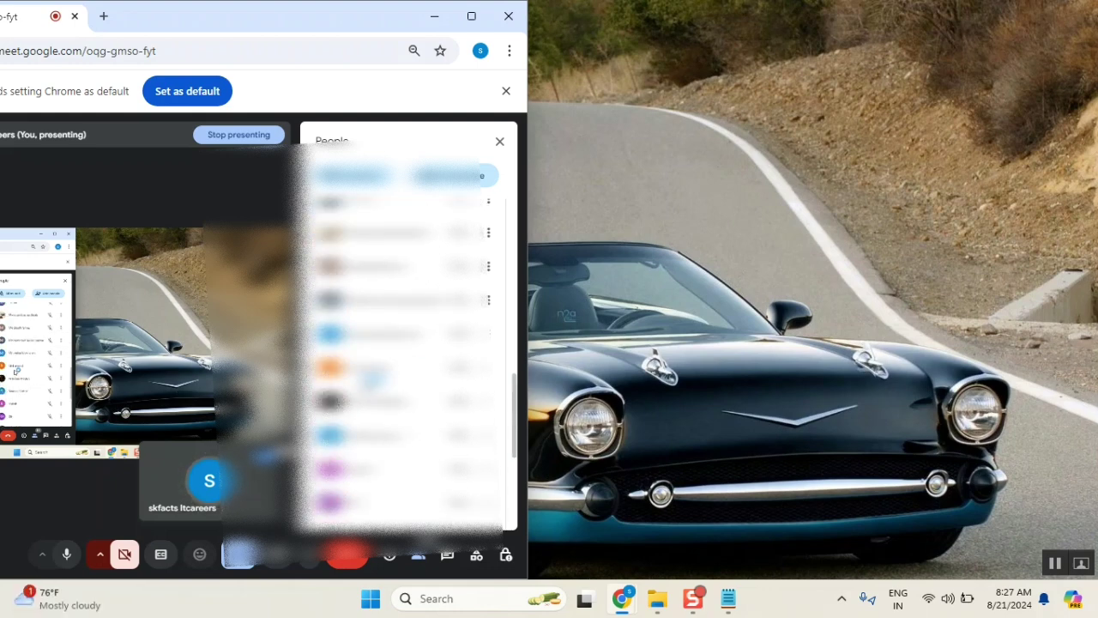
scroll(371, 377, "up", 2)
scroll(417, 389, "up", 2)
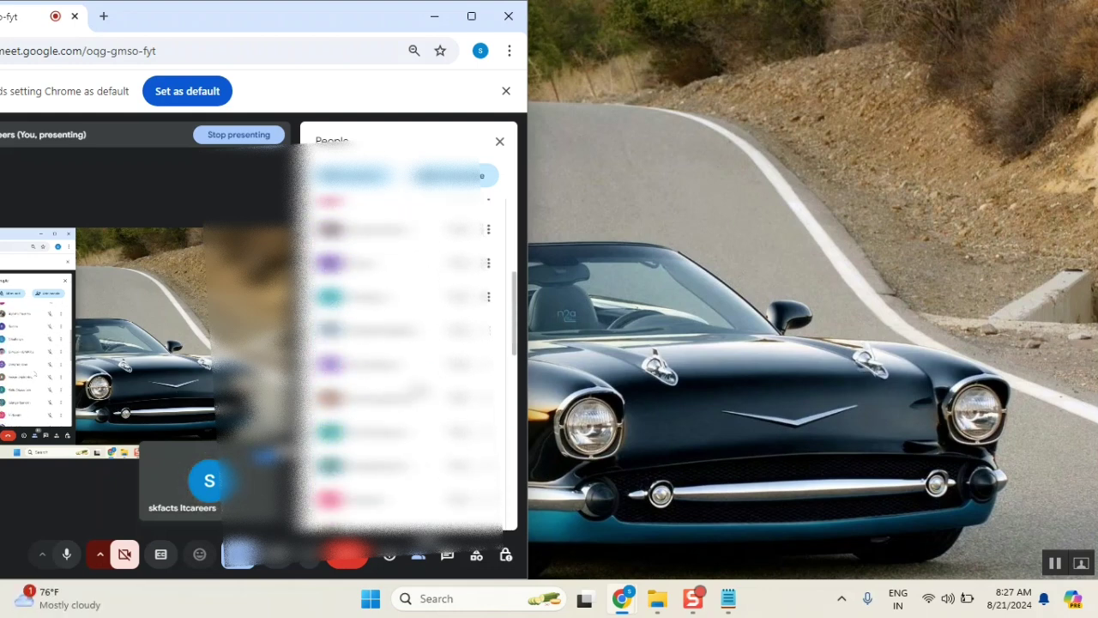
scroll(416, 389, "up", 3)
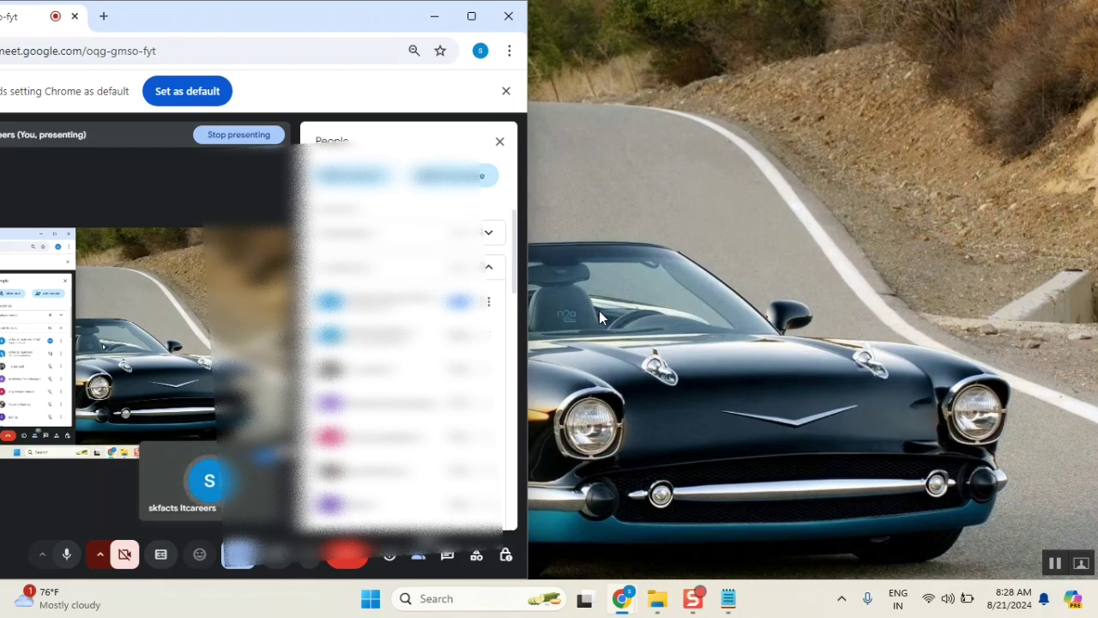
Open the Class_32_GlideRecord_1.txt notes and jump to their blank end
left_click(728, 601)
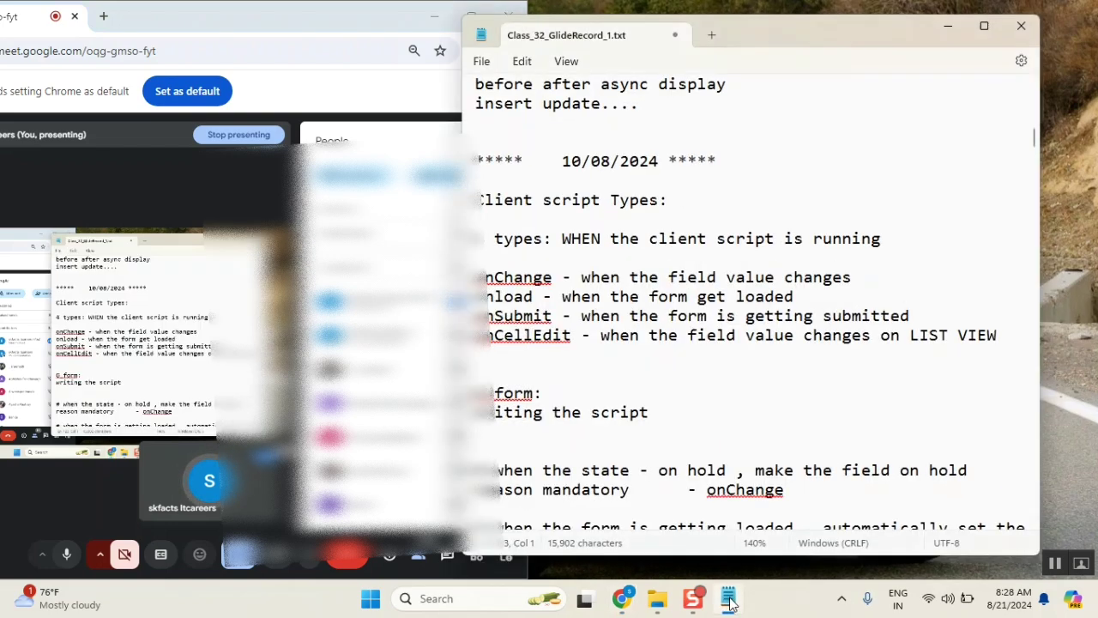
scroll(757, 343, "down", 5)
scroll(758, 343, "down", 3)
scroll(757, 343, "down", 1)
scroll(759, 348, "down", 7)
scroll(759, 347, "down", 5)
scroll(760, 347, "down", 4)
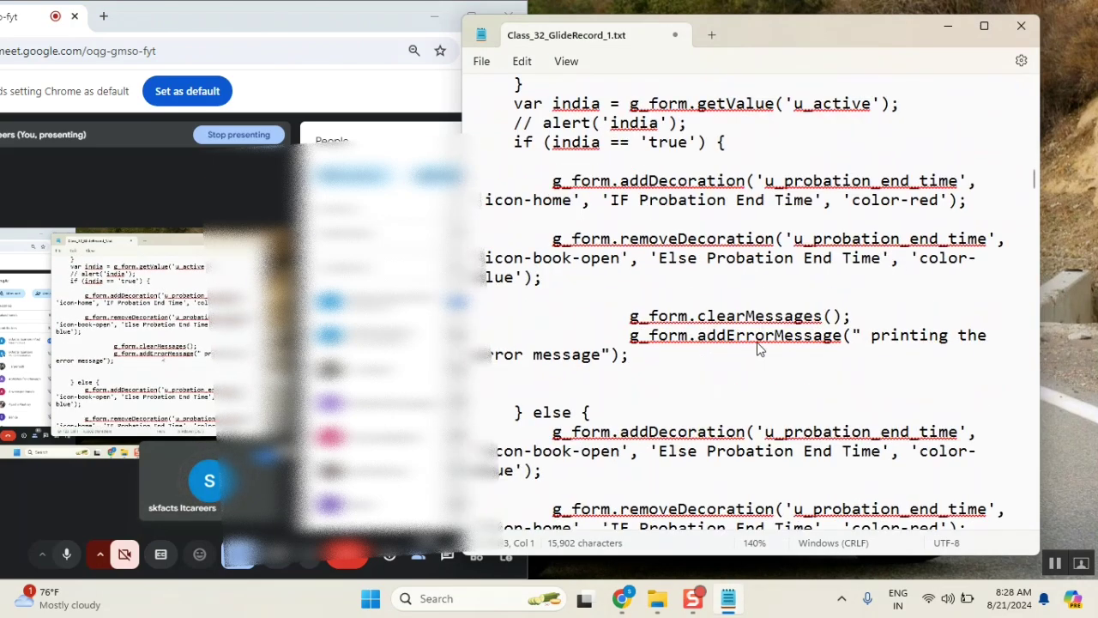
left_click(708, 360)
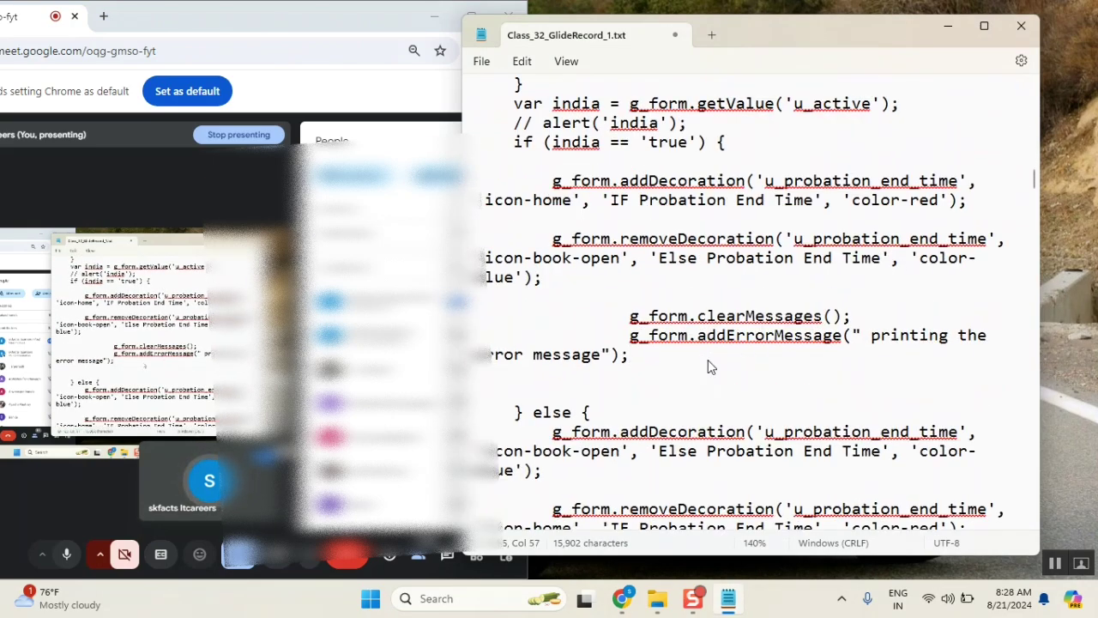
key("ctrl+End")
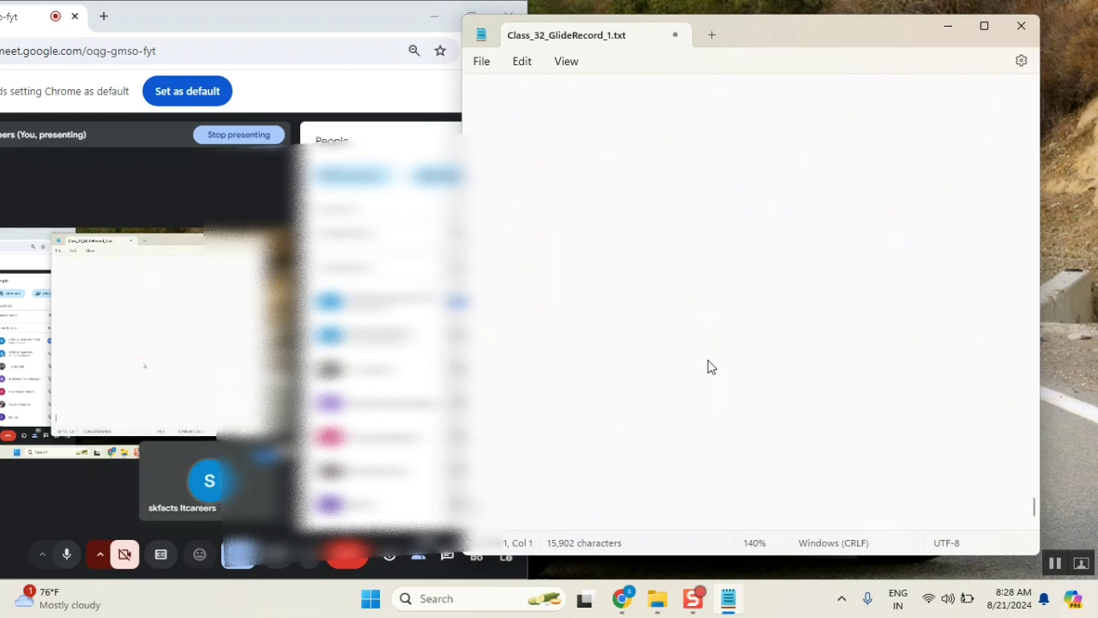
Move the Notepad window to the right half of the screen, beside the meeting
left_click(295, 23)
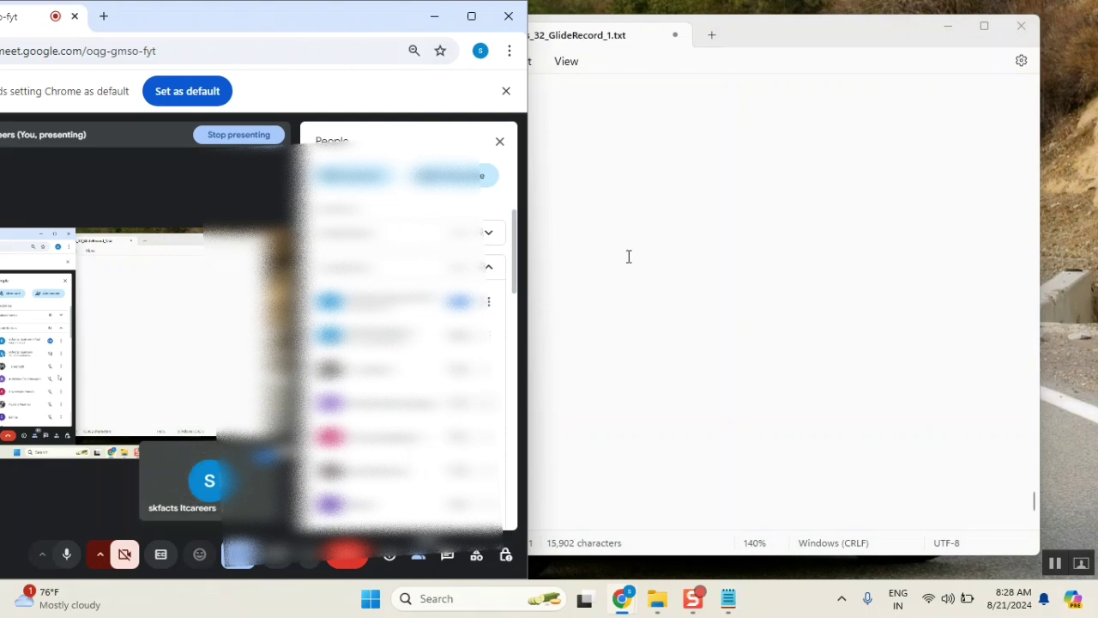
mouse_move(763, 43)
left_mouse_down()
mouse_move(892, 100)
mouse_move(842, 65)
left_mouse_up()
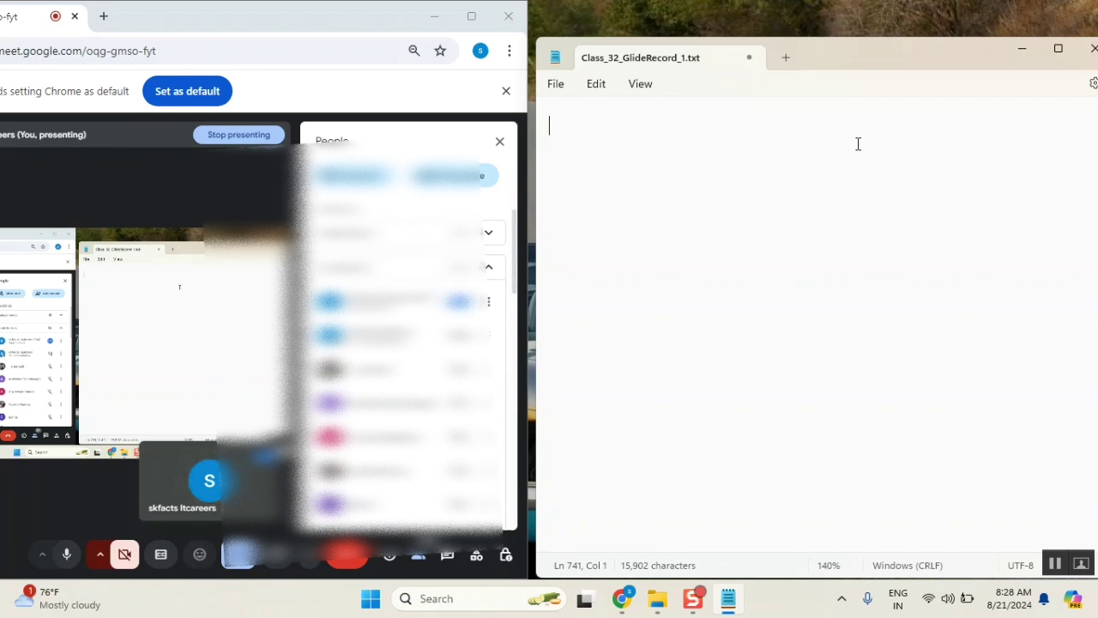
mouse_move(858, 64)
left_mouse_down()
mouse_move(849, 39)
mouse_move(856, 52)
left_mouse_up()
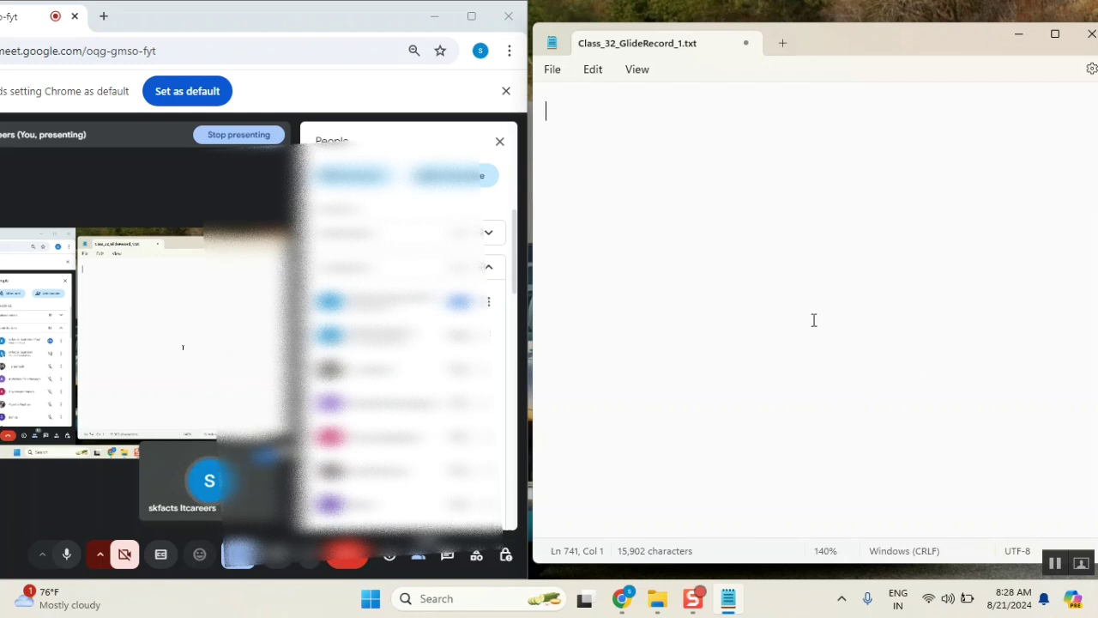
scroll(814, 326, "up", 1)
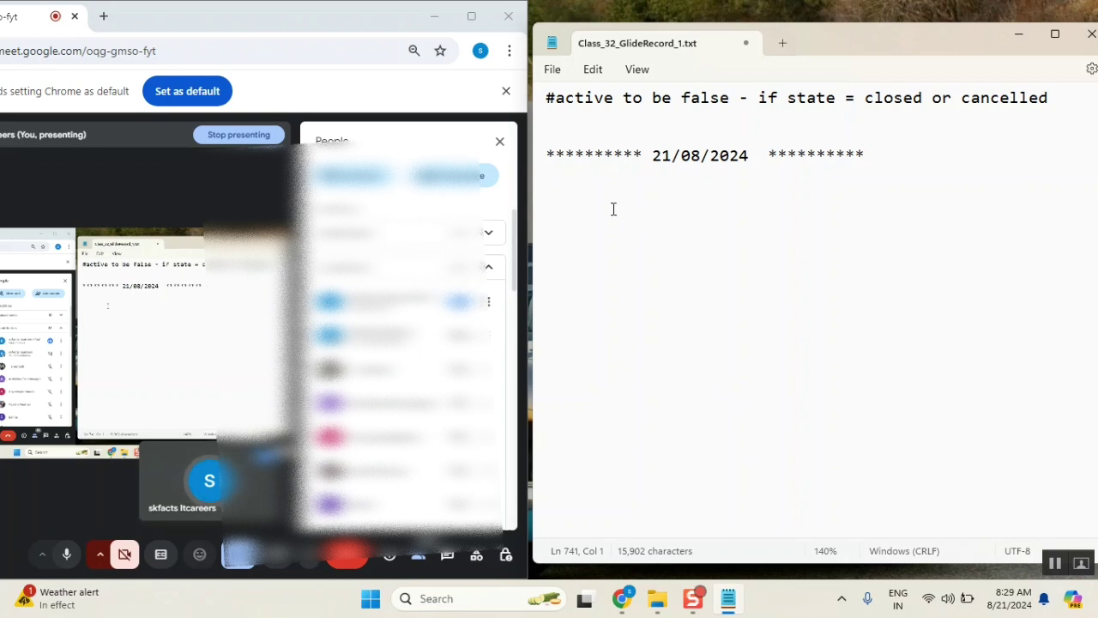
Place the cursor on the empty line below the 21/08/2024 banner
left_click(590, 181)
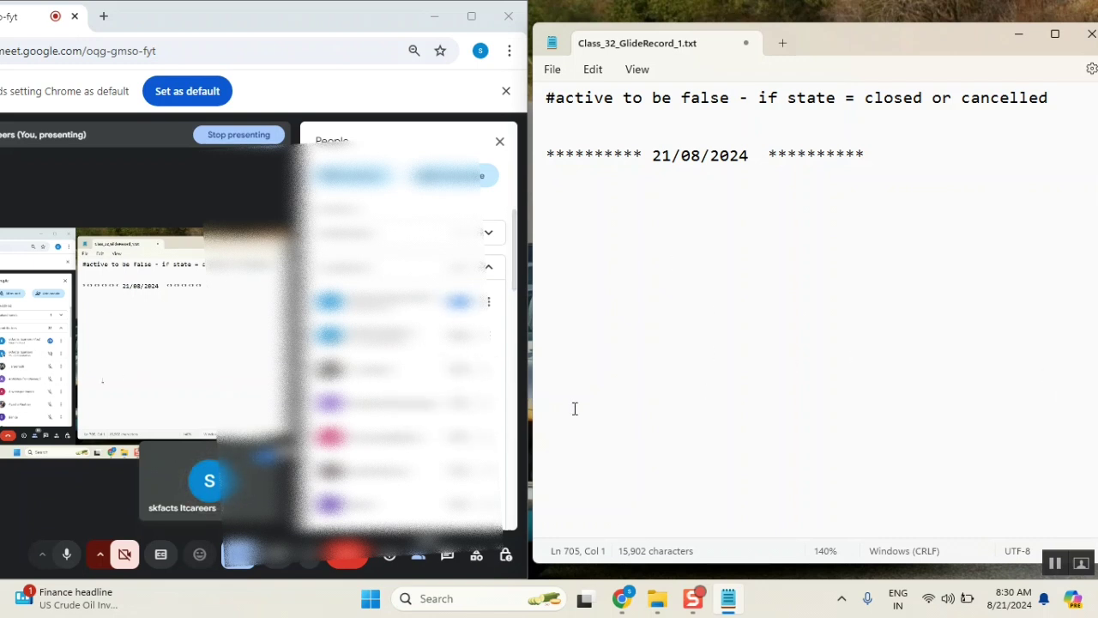
scroll(412, 359, "down", 2)
scroll(411, 357, "down", 2)
scroll(413, 358, "down", 2)
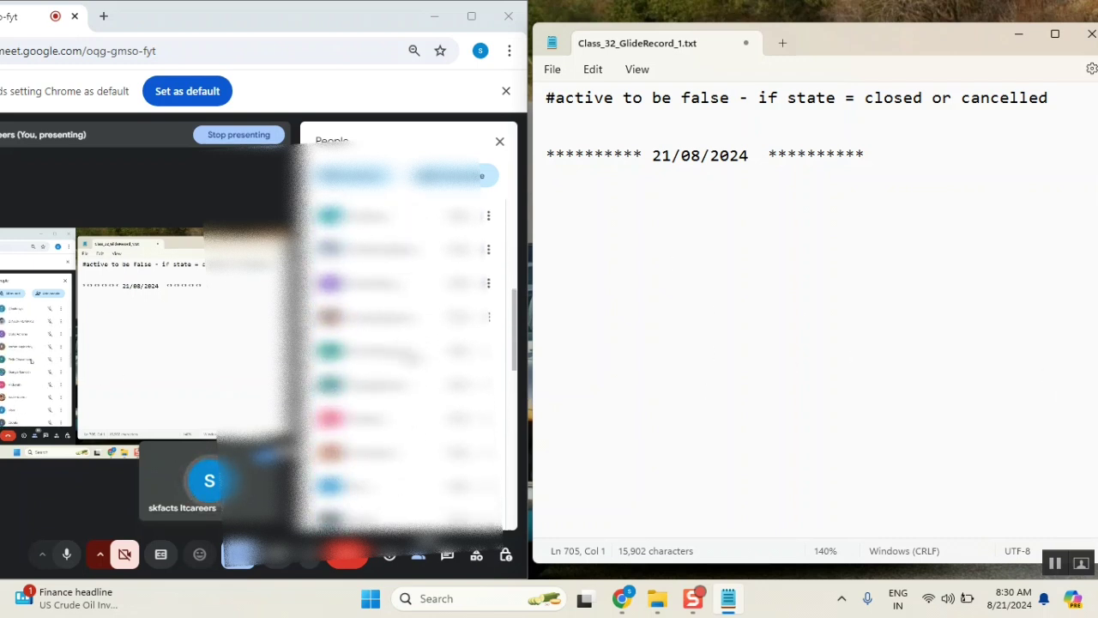
scroll(413, 359, "down", 1)
scroll(412, 359, "down", 2)
scroll(412, 361, "down", 1)
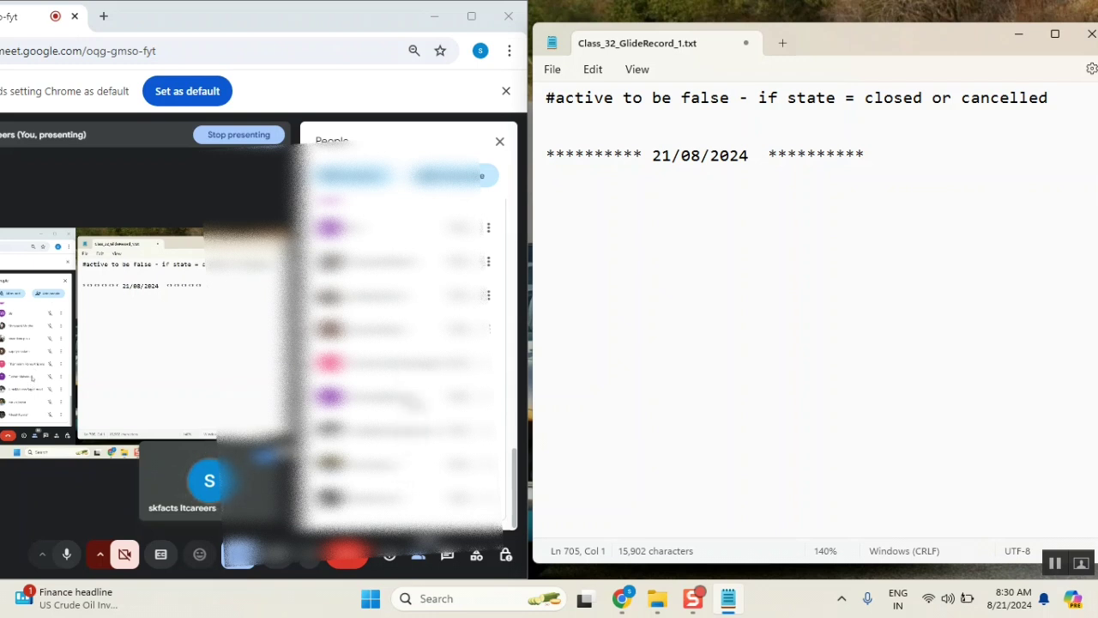
scroll(404, 361, "up", 3)
scroll(403, 361, "up", 3)
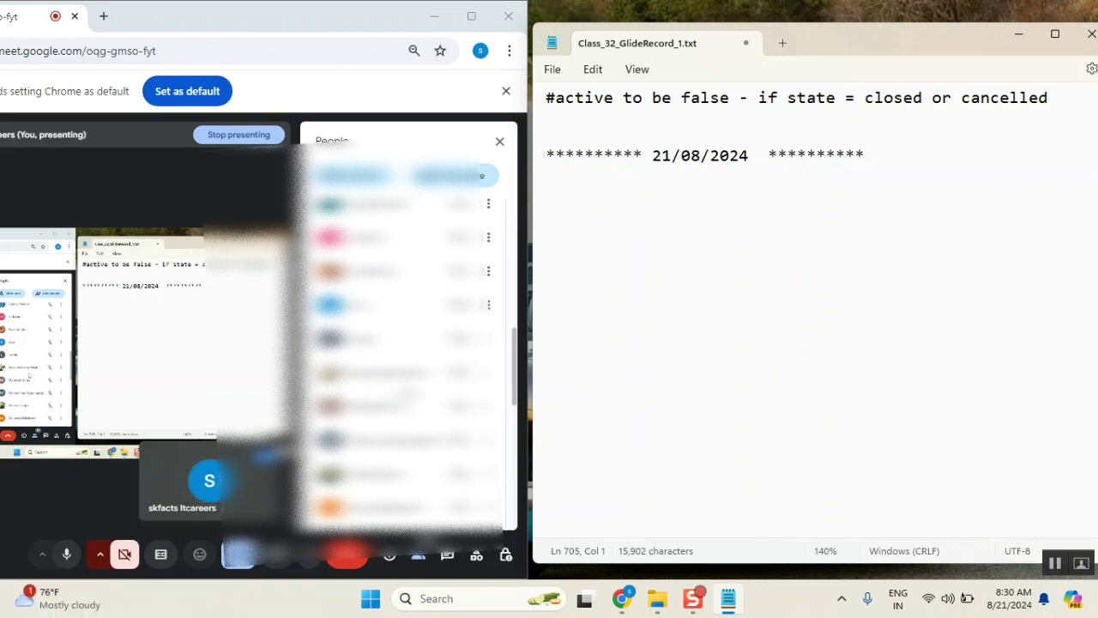
scroll(407, 389, "up", 3)
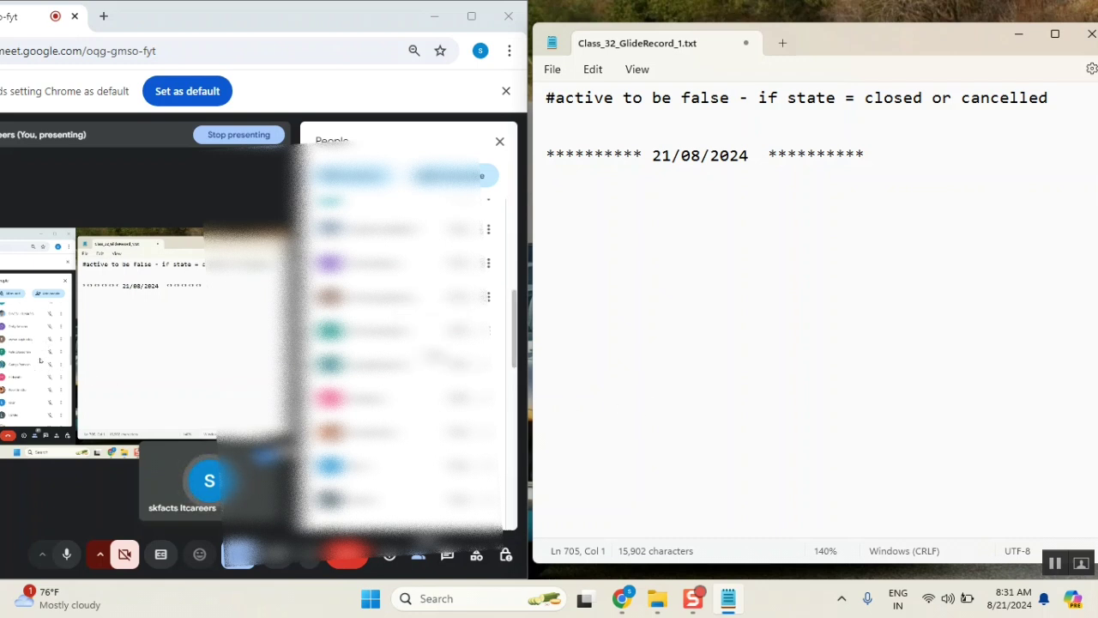
scroll(433, 355, "up", 1)
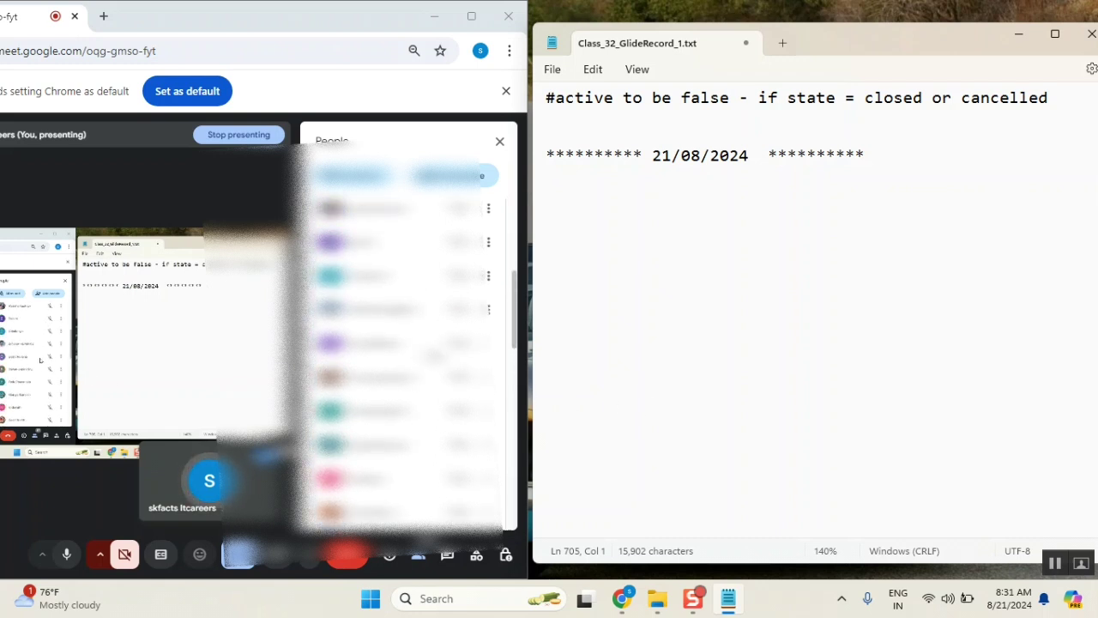
scroll(434, 355, "up", 1)
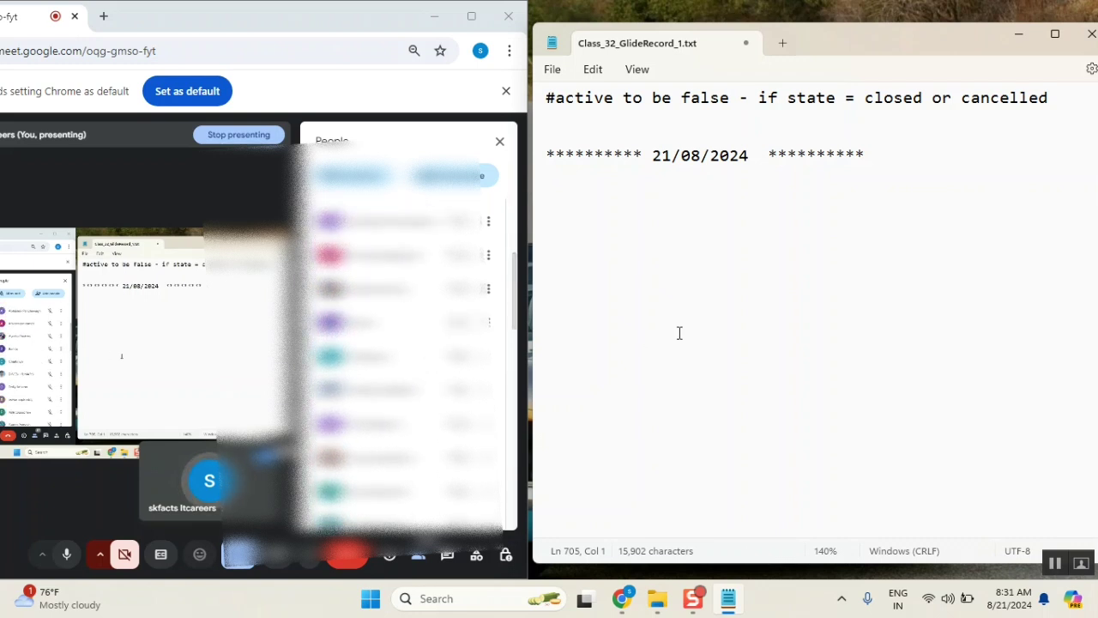
left_click(626, 211)
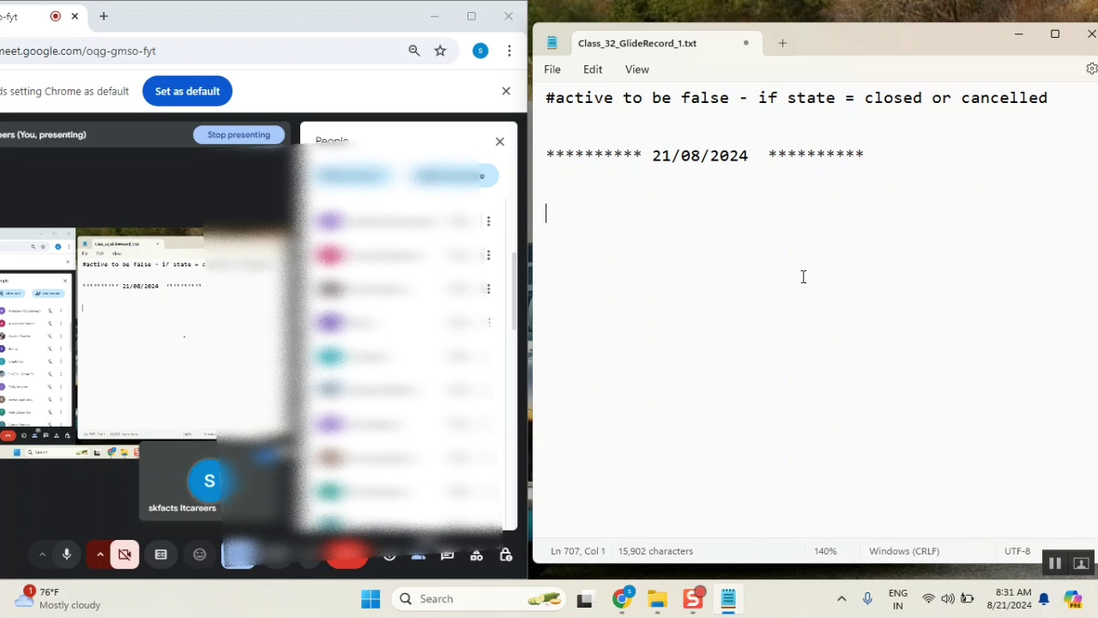
key("Up")
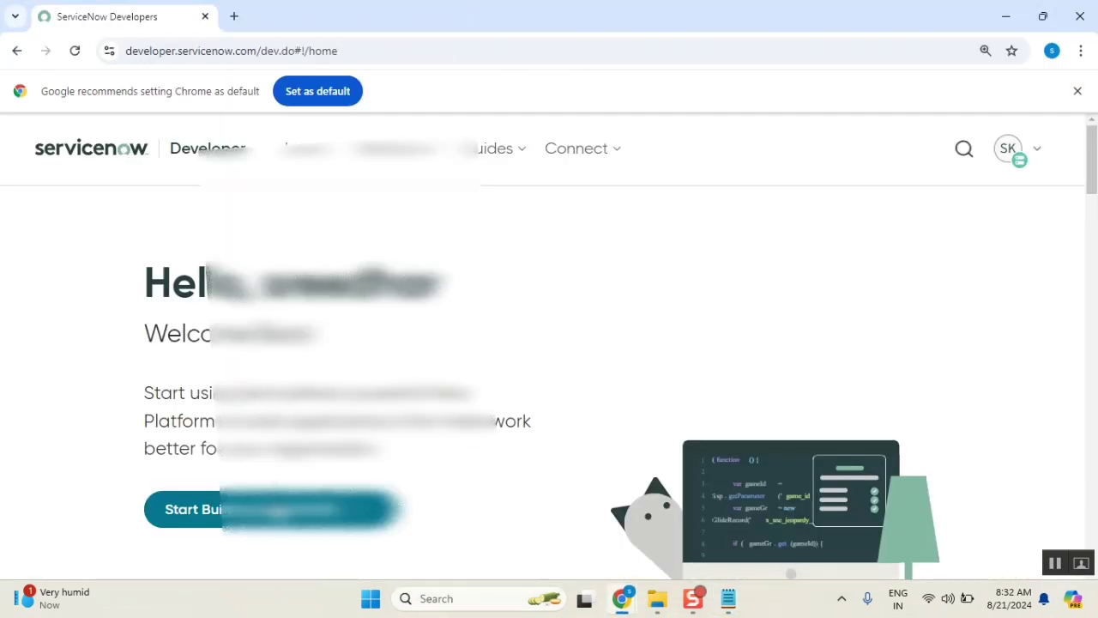
Minimize the ServiceNow Developer Portal Chrome window
left_click(769, 539)
left_click(1006, 16)
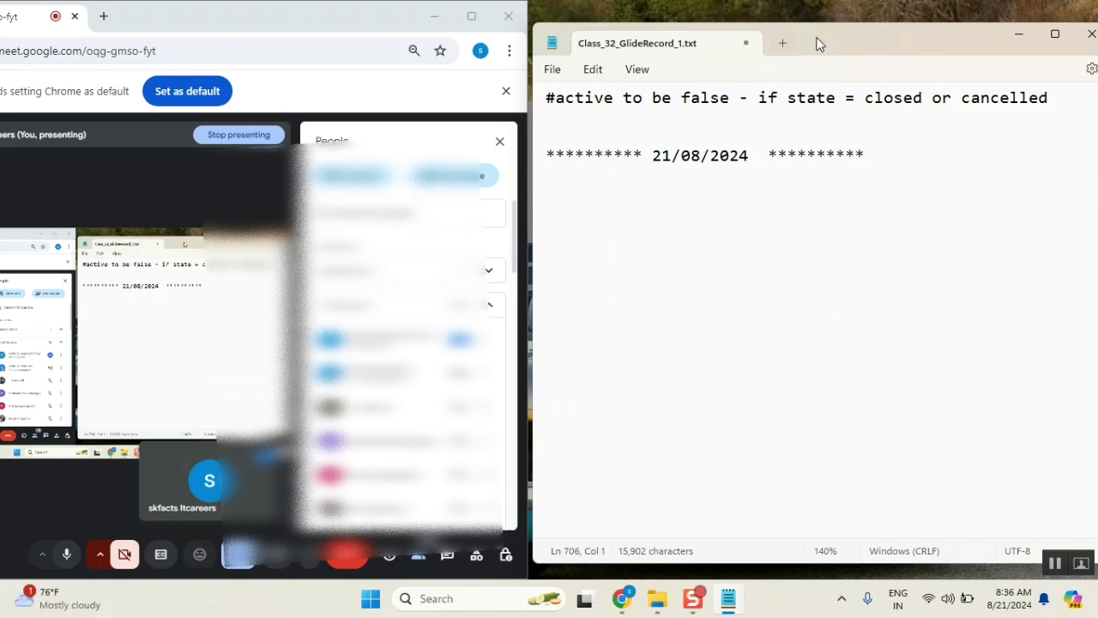
Make Notepad slightly taller and move the cursor to after 'field = active' in the client script notes
left_click_drag(831, 38, 820, 18)
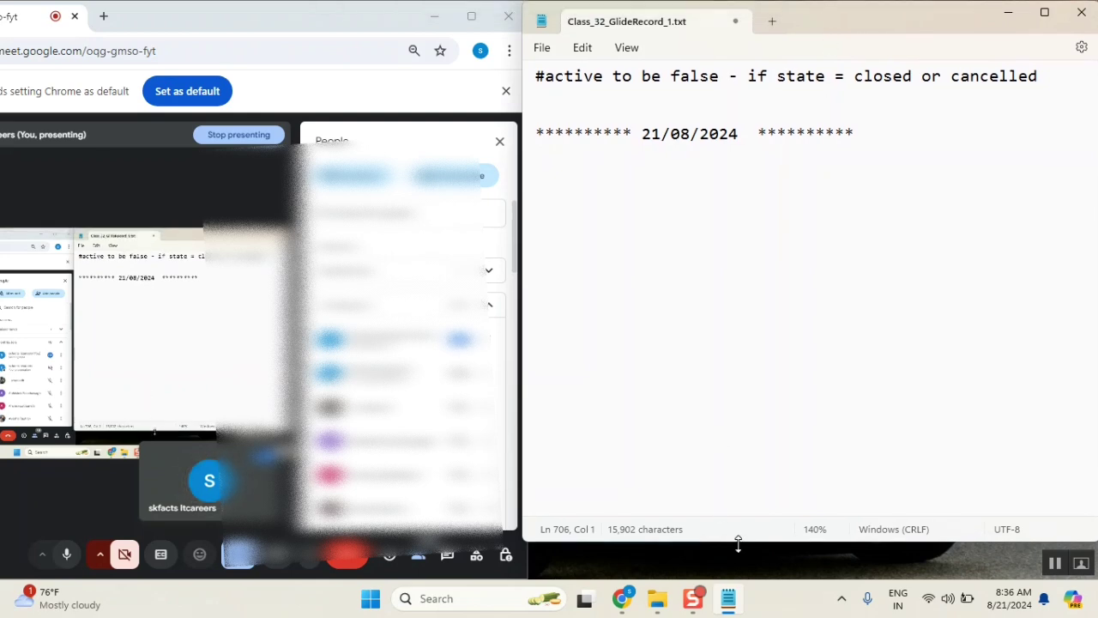
left_click_drag(738, 542, 739, 569)
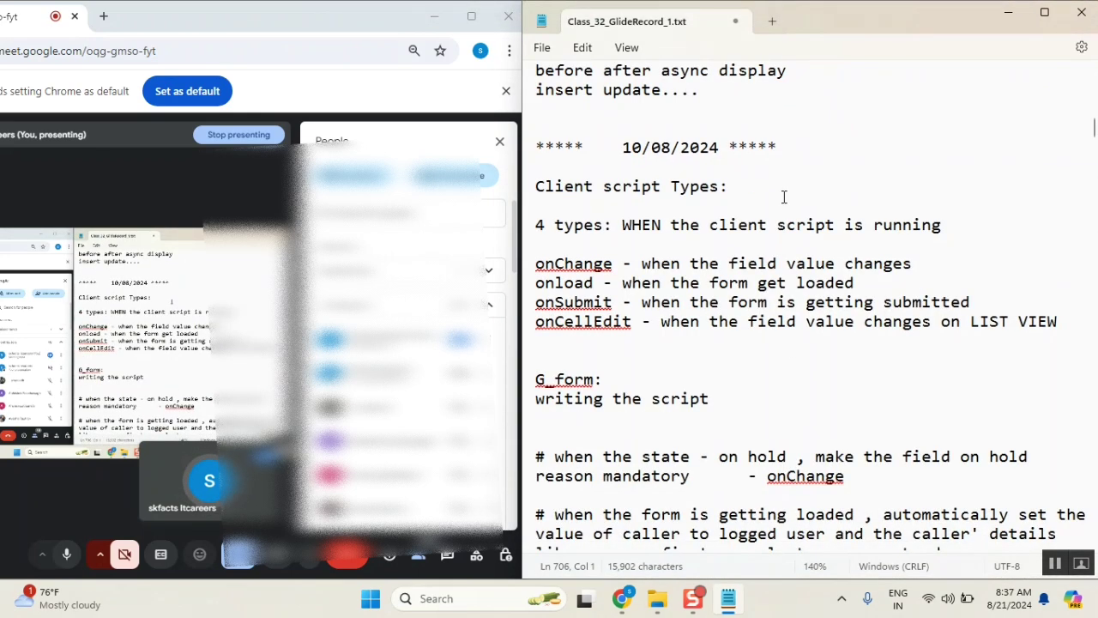
left_click(738, 196)
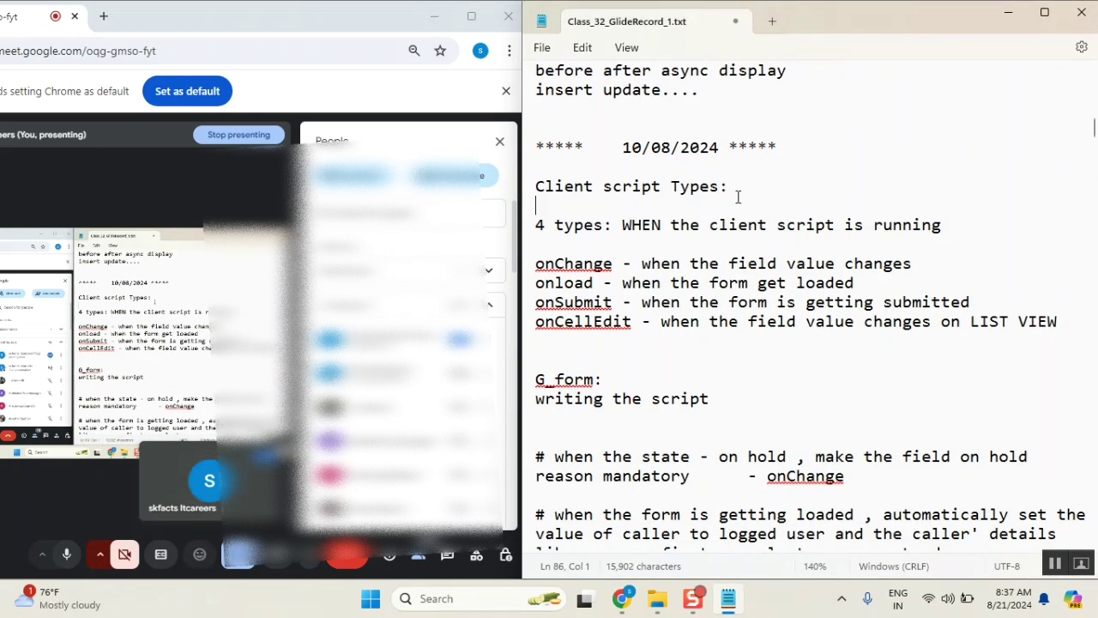
scroll(737, 198, "down", 2)
scroll(739, 201, "down", 2)
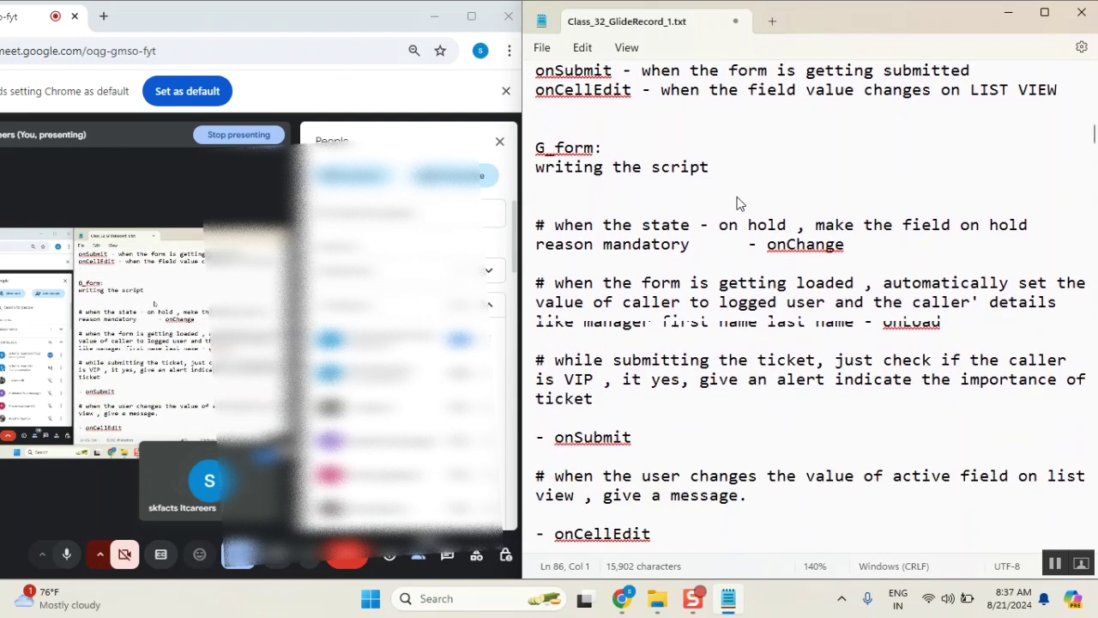
left_click(758, 341)
scroll(857, 327, "down", 1)
left_click_drag(941, 264, 539, 271)
left_click(750, 354)
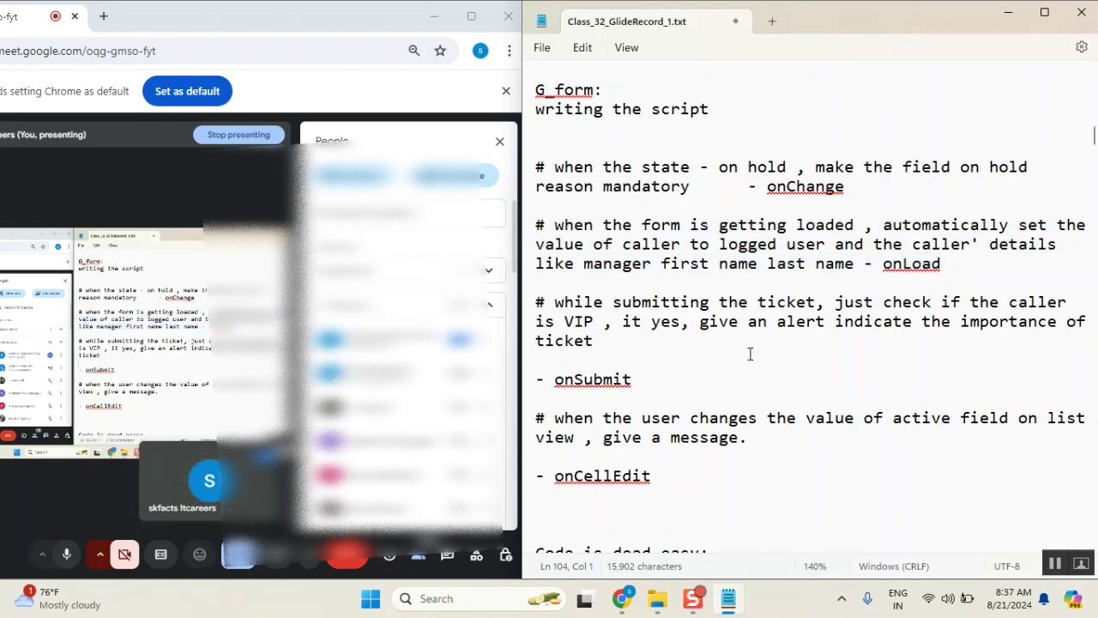
scroll(749, 353, "down", 1)
scroll(749, 356, "down", 2)
scroll(749, 360, "down", 2)
scroll(749, 360, "down", 1)
scroll(750, 360, "down", 2)
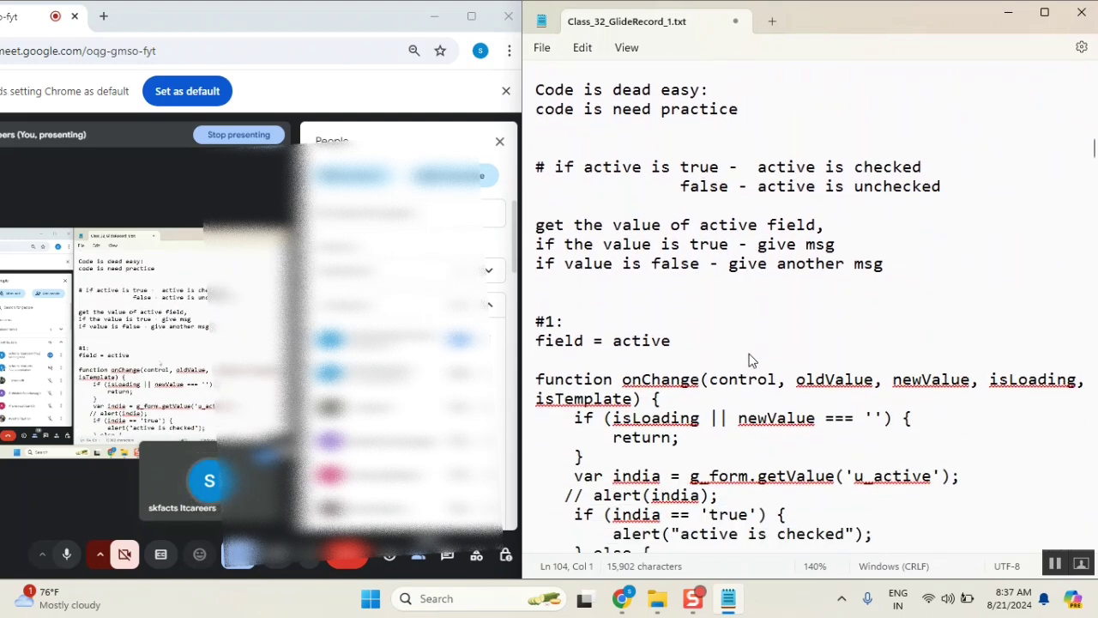
left_click(753, 348)
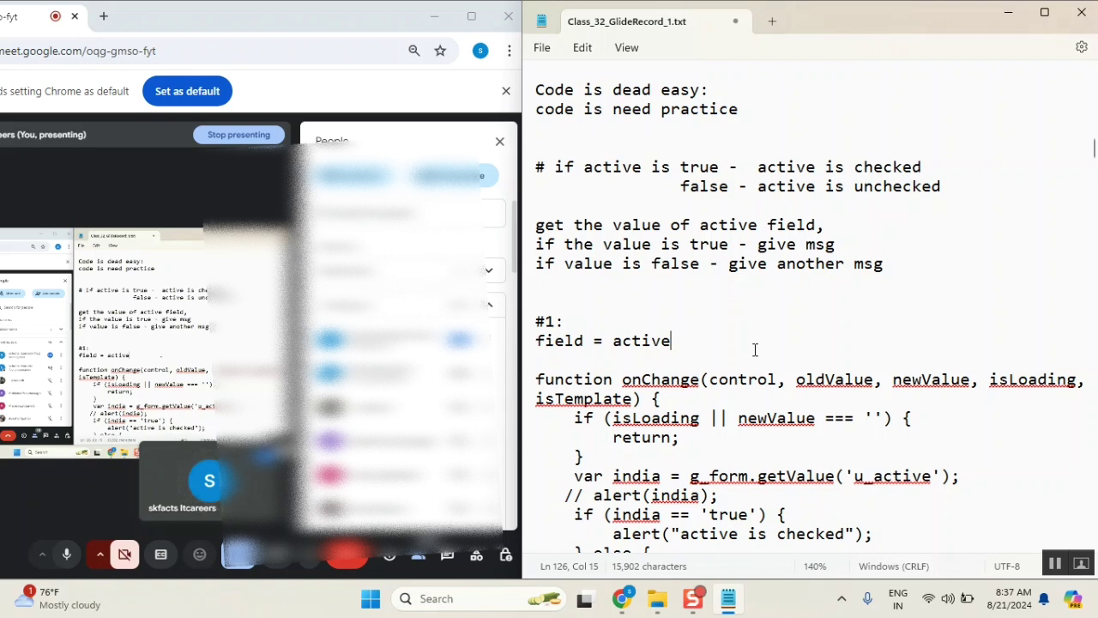
Add two blank lines above the 21/08/2024 banner and place the cursor below it
key("ctrl+End")
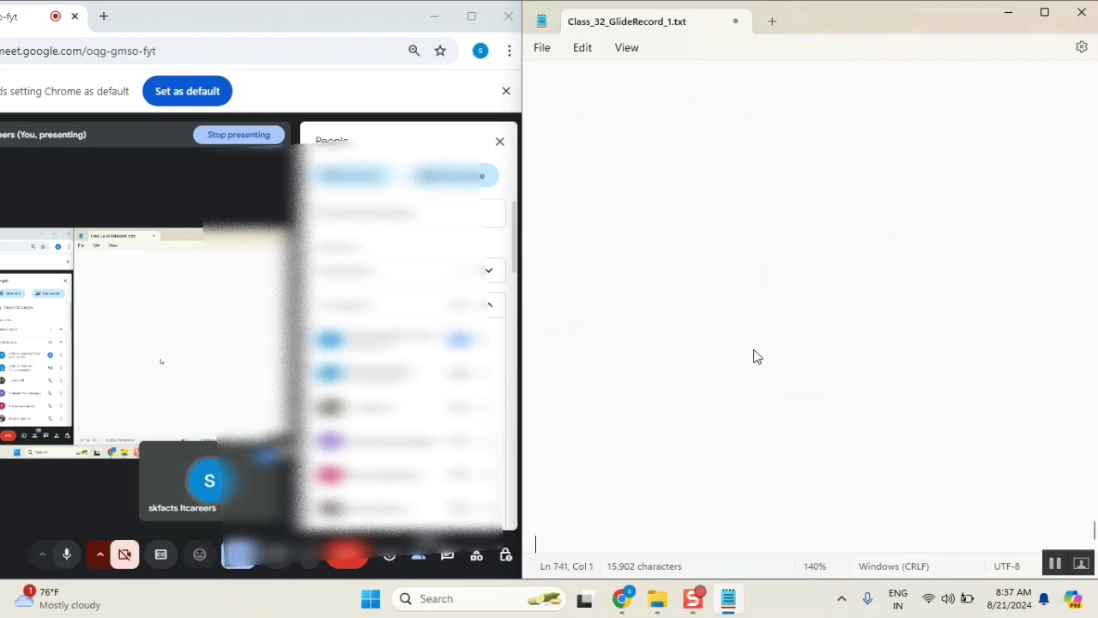
scroll(755, 355, "up", 5)
scroll(755, 355, "up", 1)
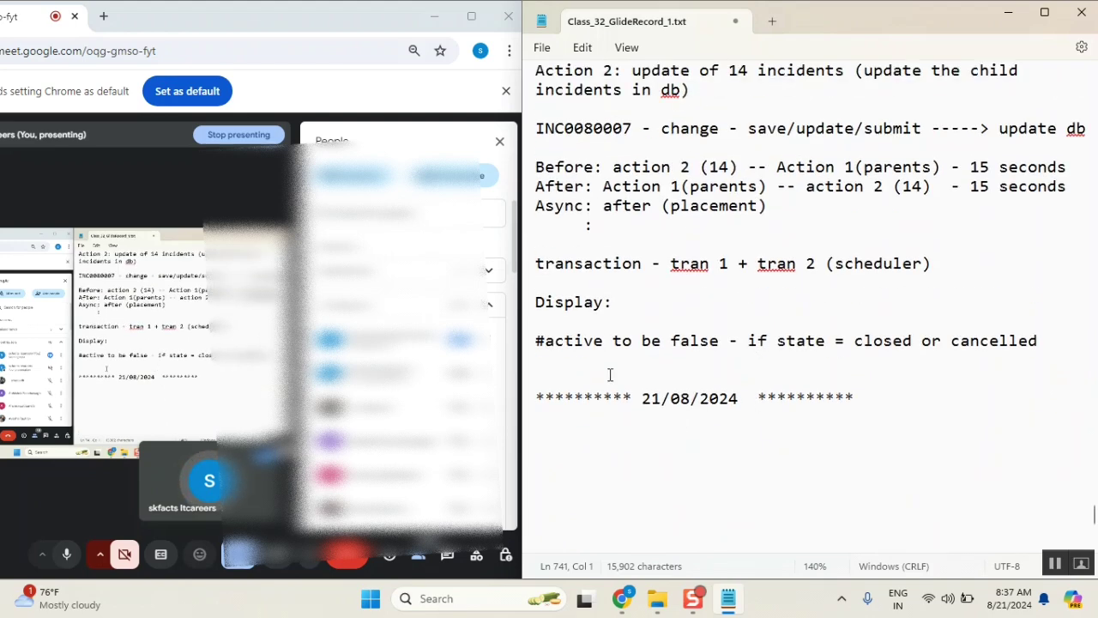
left_click(610, 375)
key("Return")
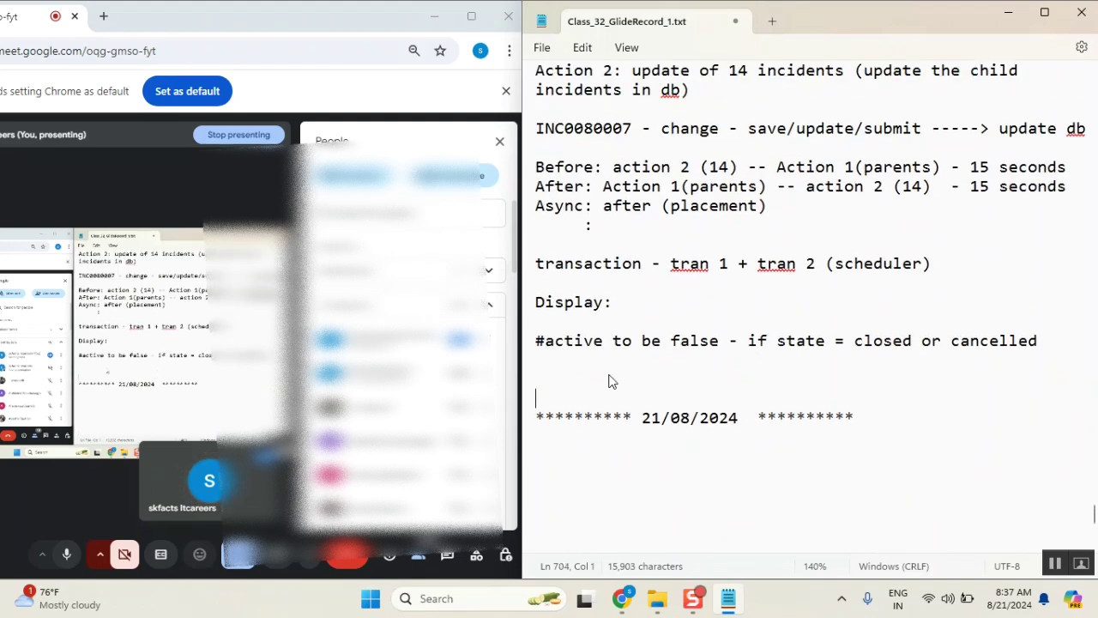
key("Return")
key("Return")
scroll(610, 381, "down", 1)
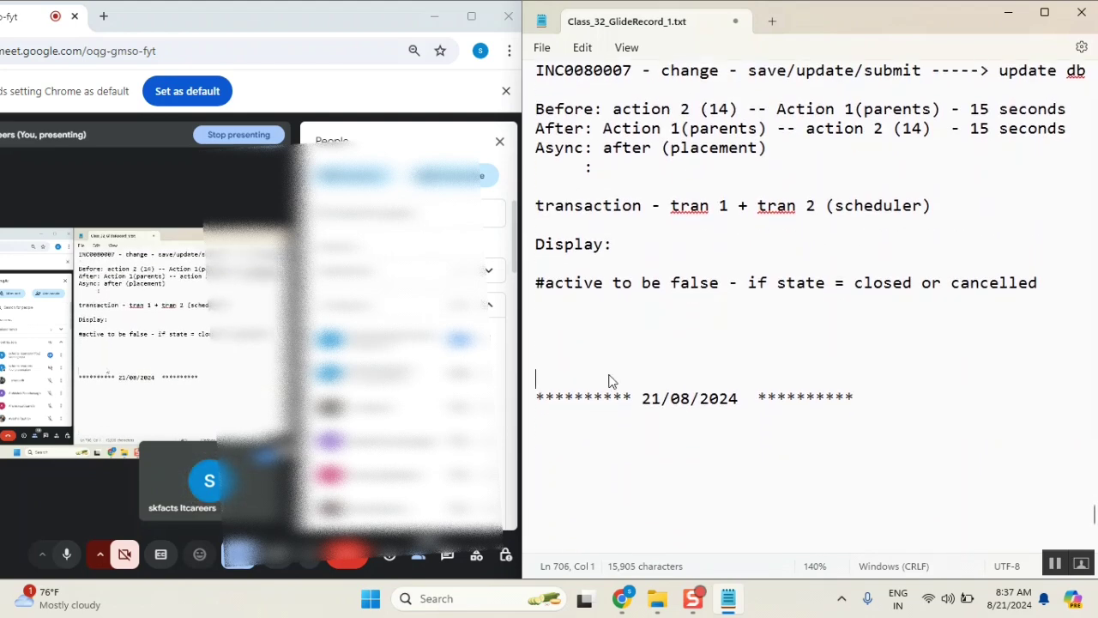
scroll(610, 381, "down", 2)
left_click(611, 272)
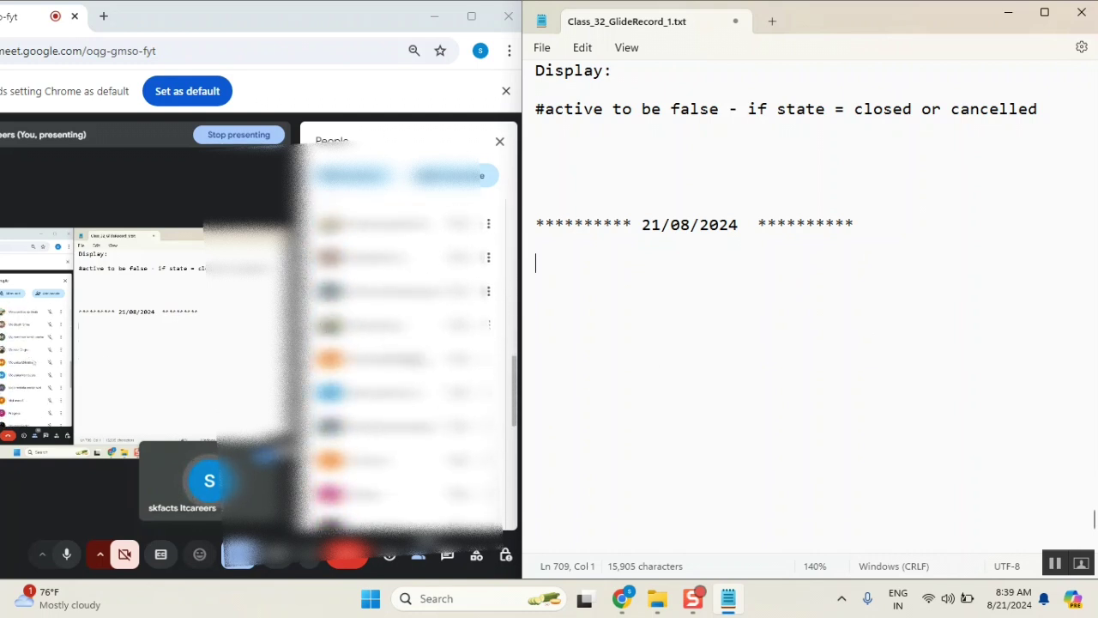
scroll(397, 350, "down", 2)
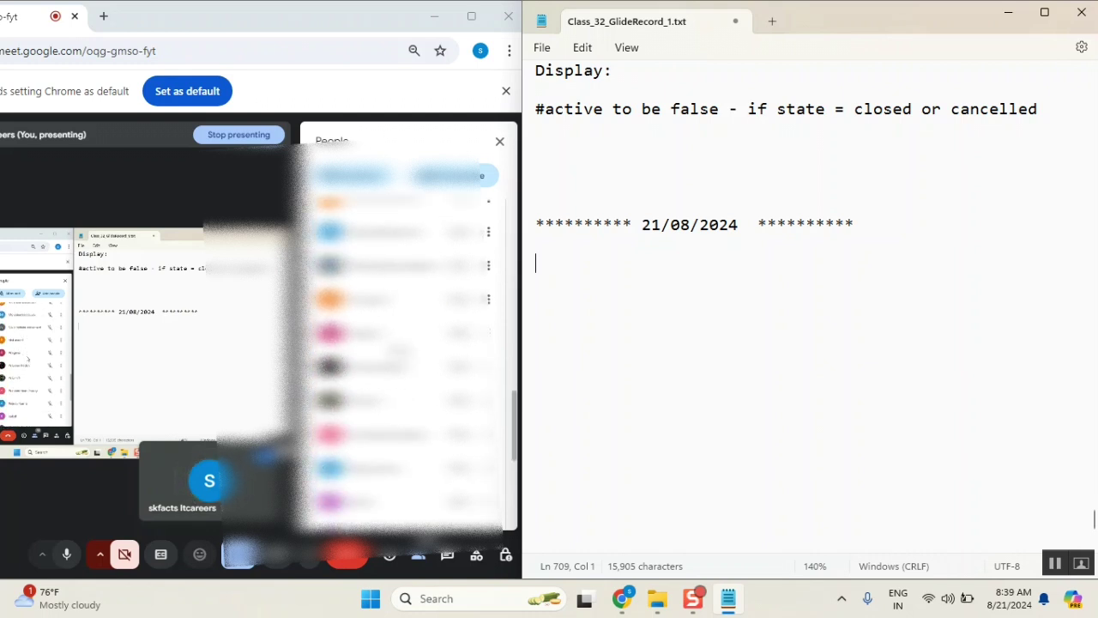
scroll(397, 350, "down", 2)
scroll(397, 350, "down", 2)
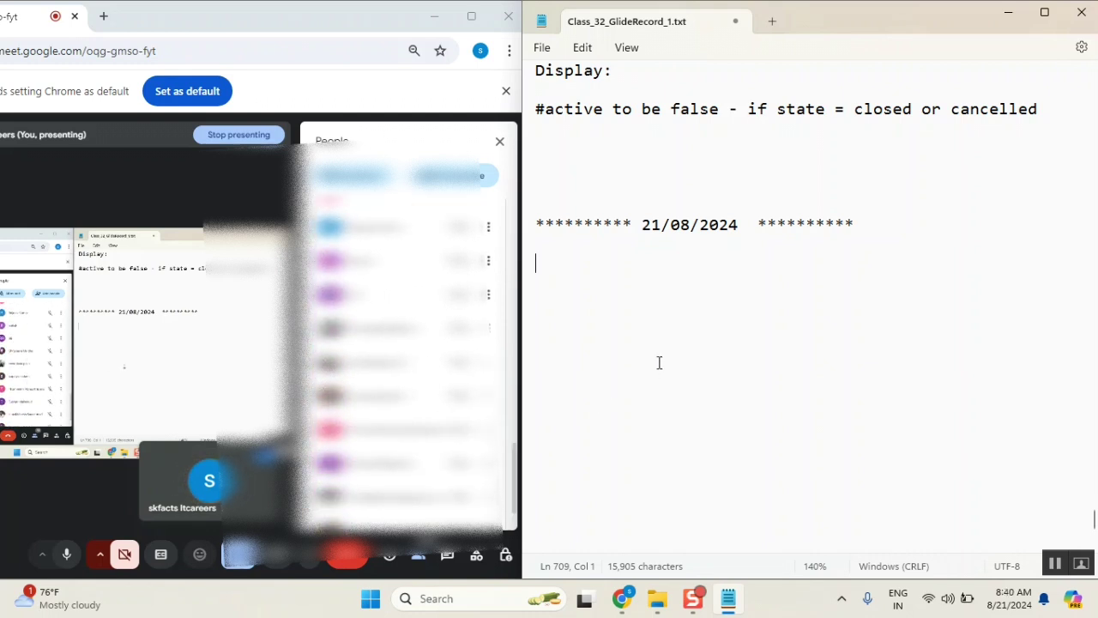
scroll(426, 422, "down", 2)
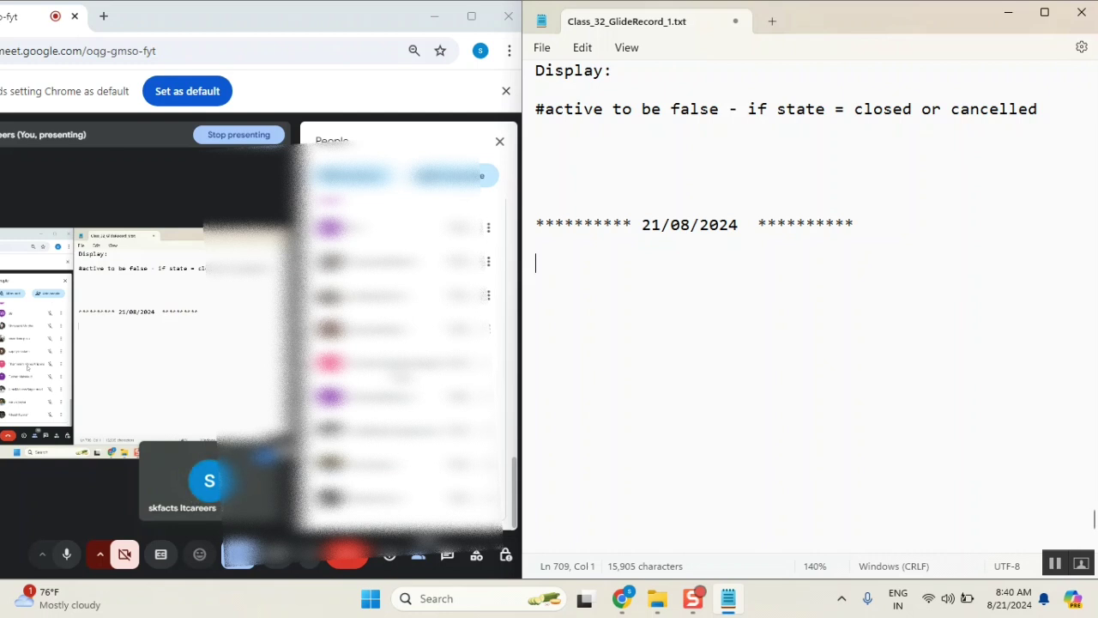
left_click(642, 297)
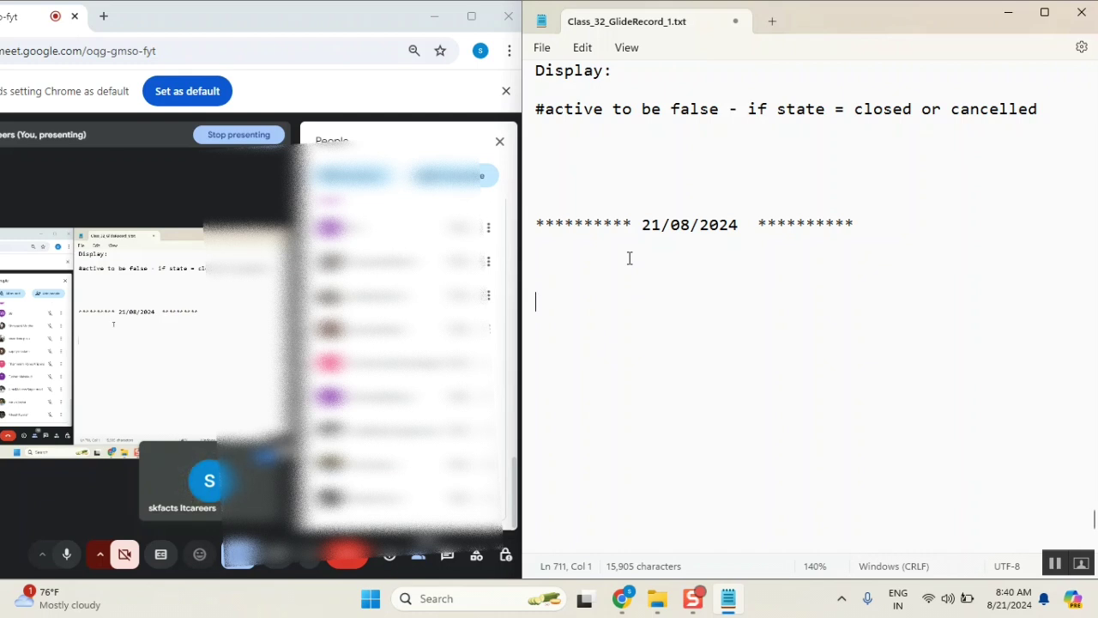
left_click(628, 273)
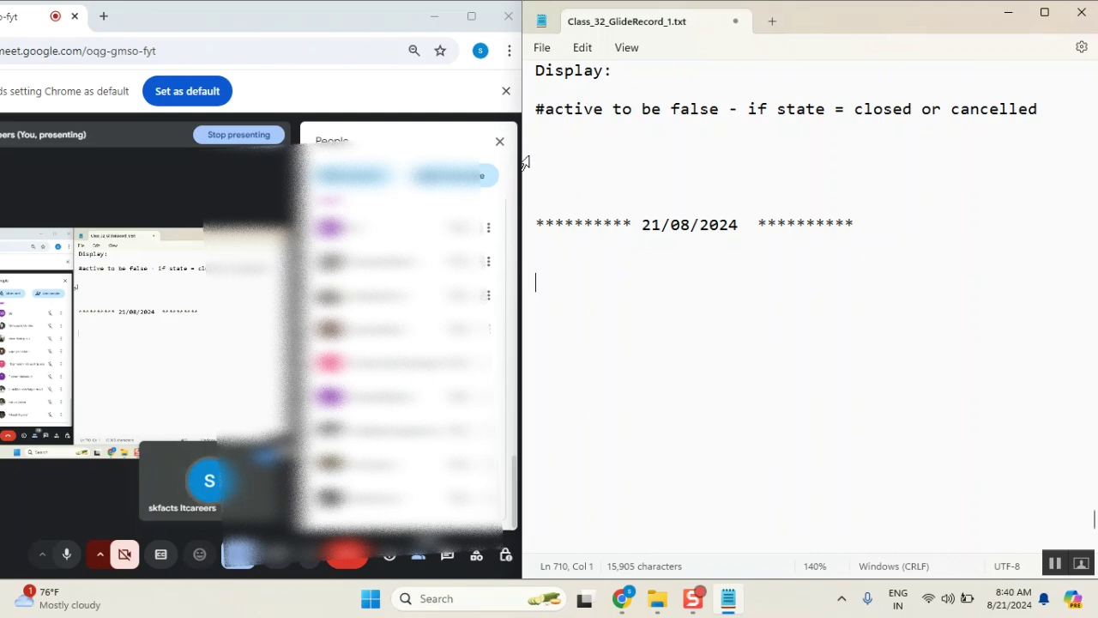
Widen Notepad to the left and put the cursor below the 21/08/2024 banner
left_click_drag(520, 171, 310, 164)
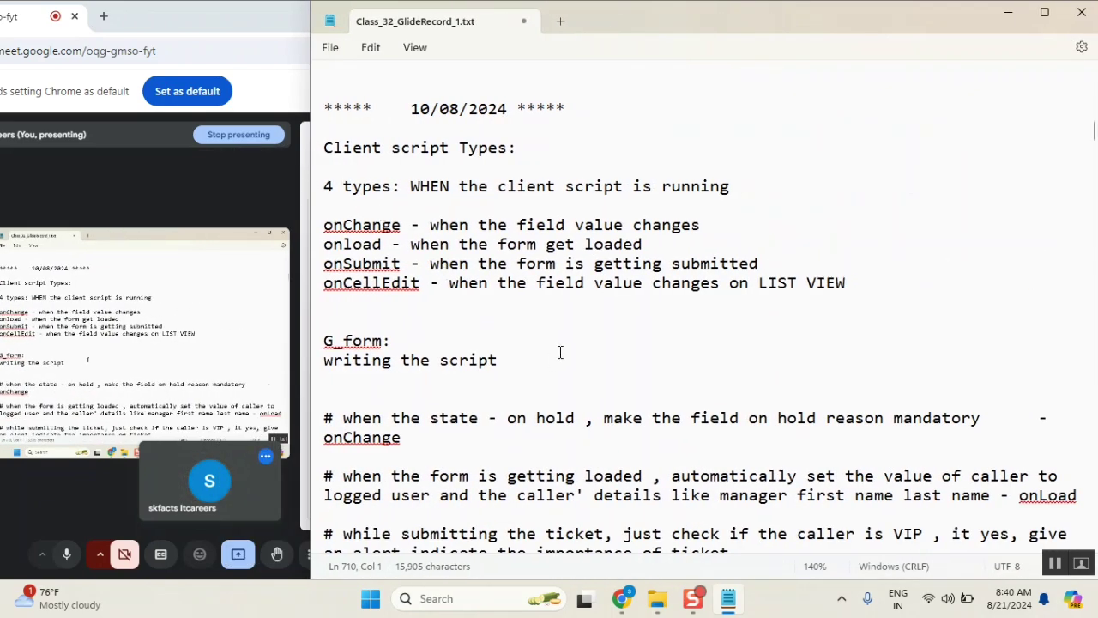
left_click(560, 351)
key("ctrl+End")
scroll(559, 356, "up", 10)
scroll(558, 357, "down", 2)
scroll(558, 356, "down", 1)
left_click(399, 293)
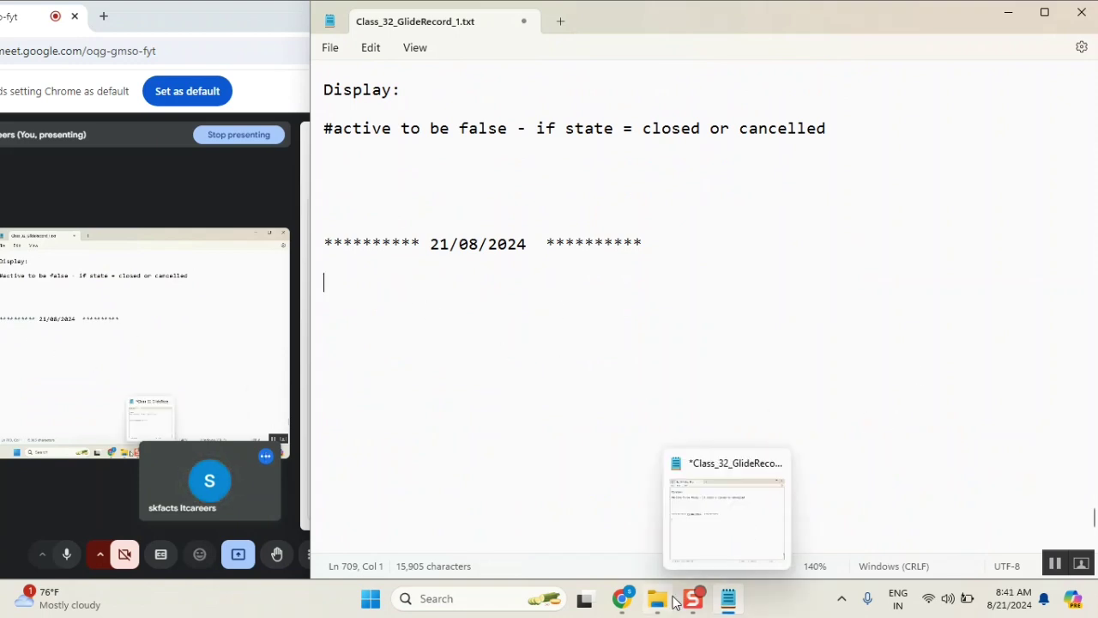
mouse_move(621, 598)
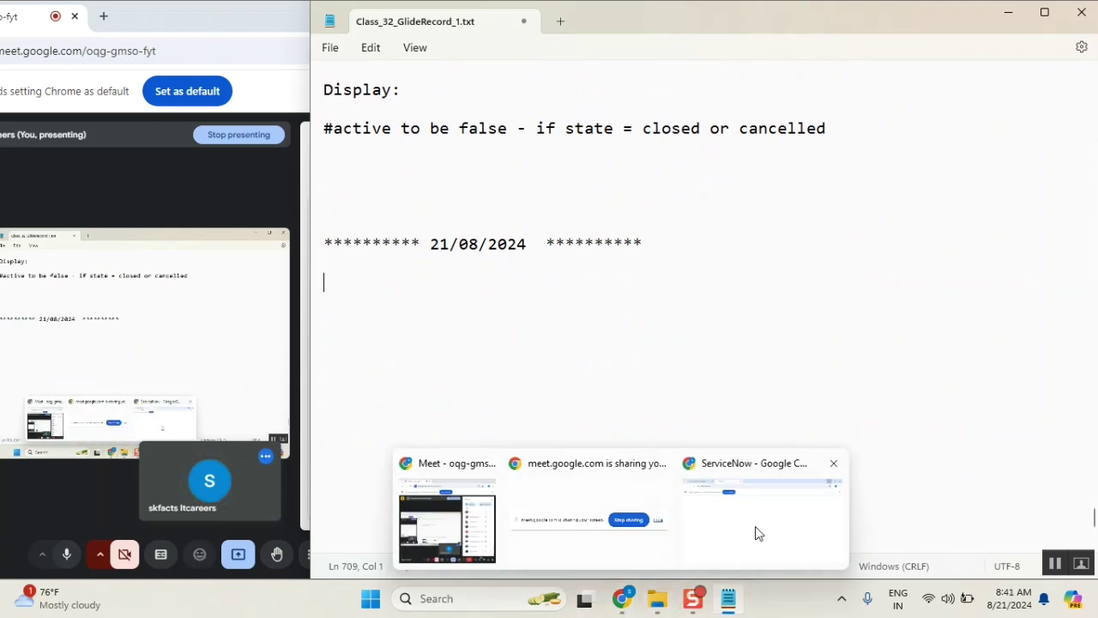
Take the App Engine Studio window out of full screen, then make it taller and wider
left_click(755, 523)
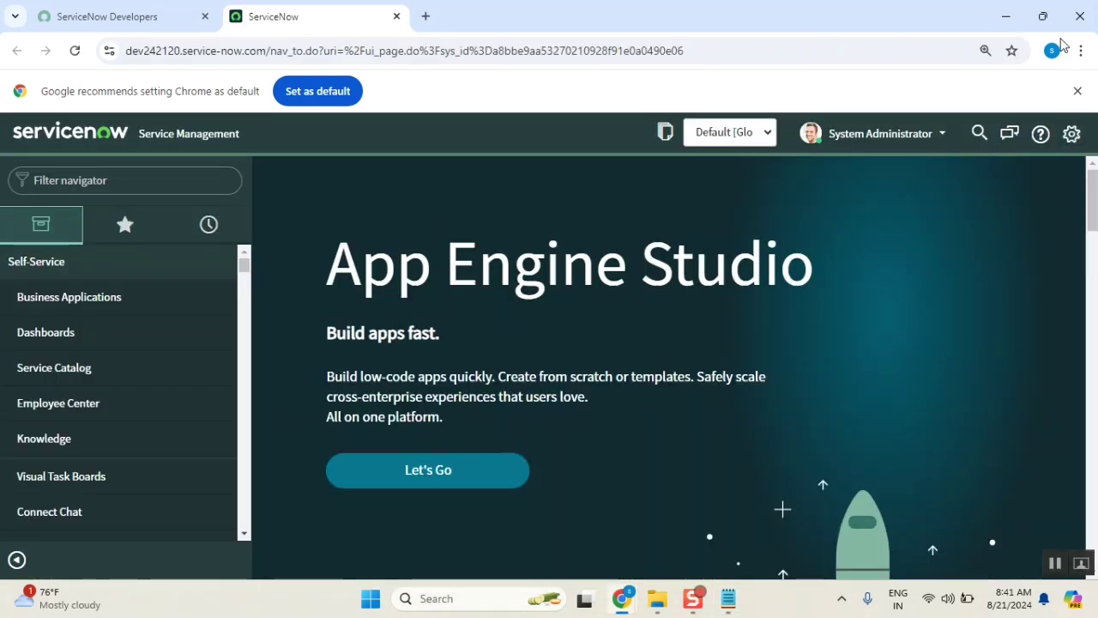
left_click(1042, 17)
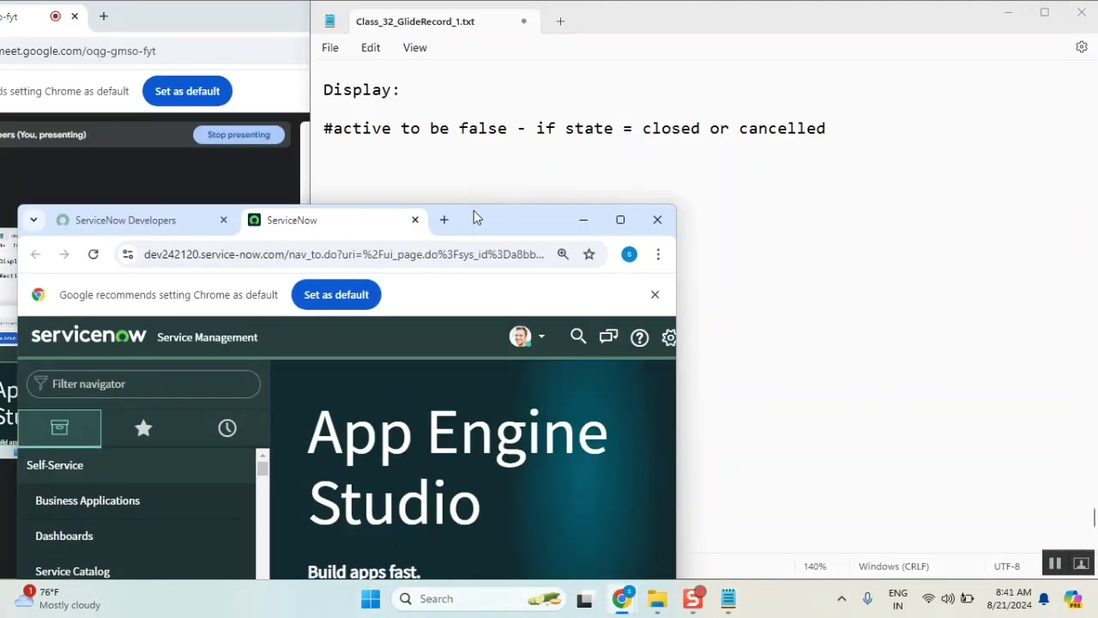
left_click_drag(484, 206, 484, 95)
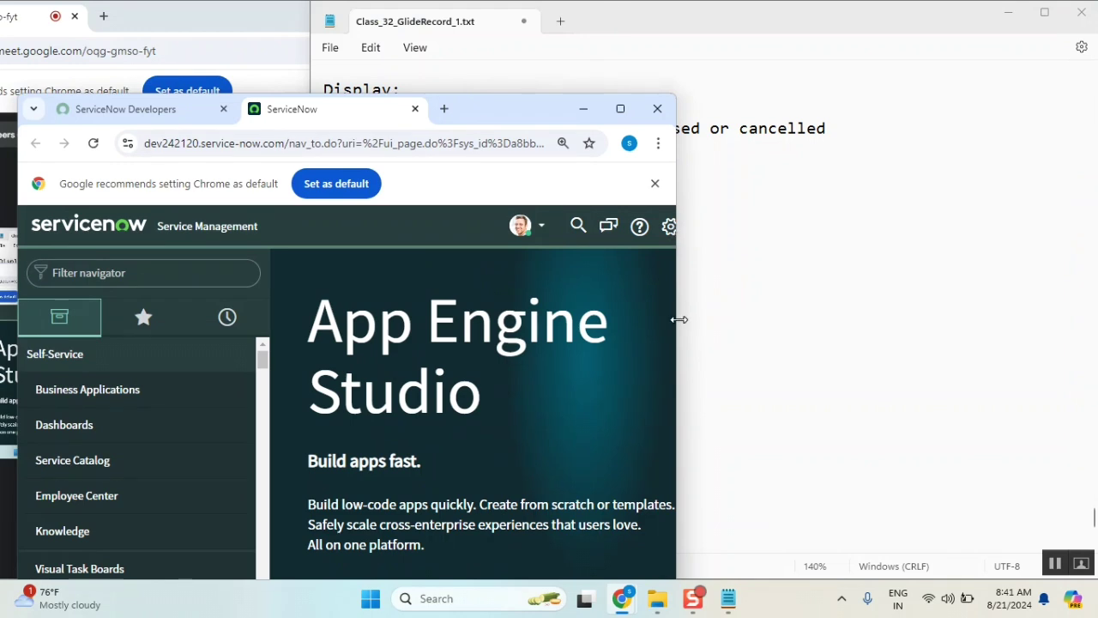
left_click_drag(678, 319, 1087, 375)
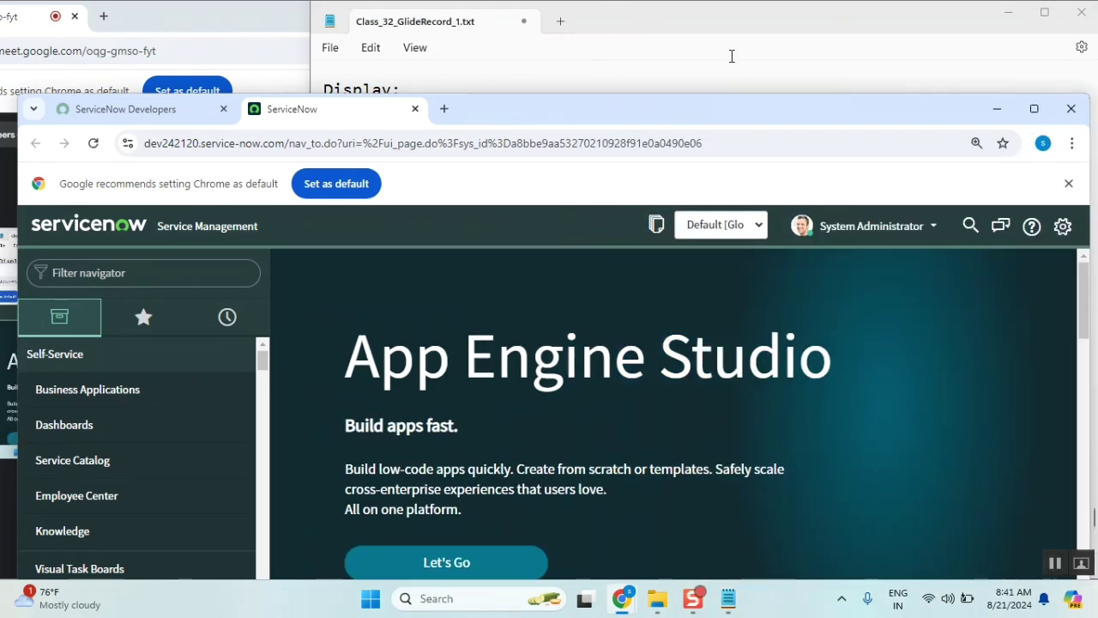
mouse_move(698, 106)
left_mouse_down()
mouse_move(689, 10)
mouse_move(687, 26)
left_mouse_up()
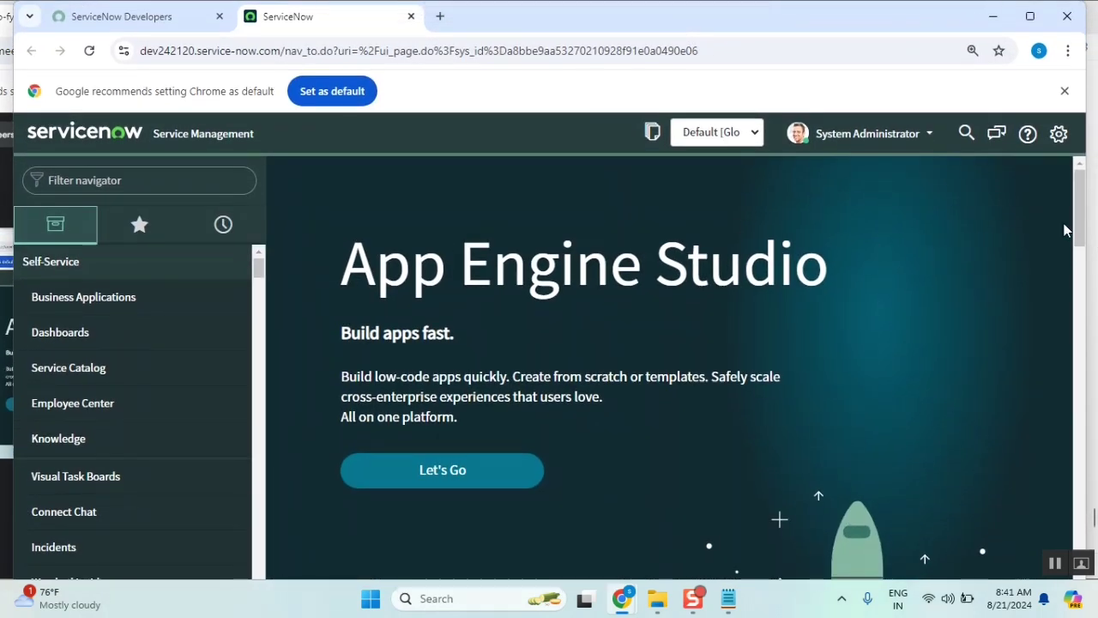
mouse_move(621, 598)
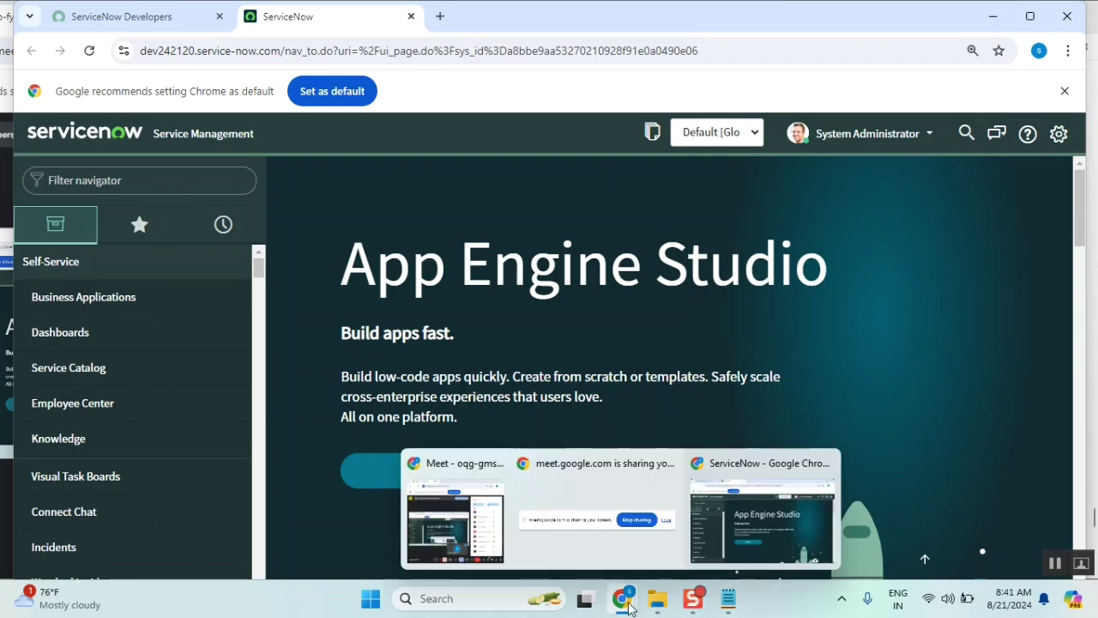
Bring the Google Meet window with its participant list to the front
left_click(514, 498)
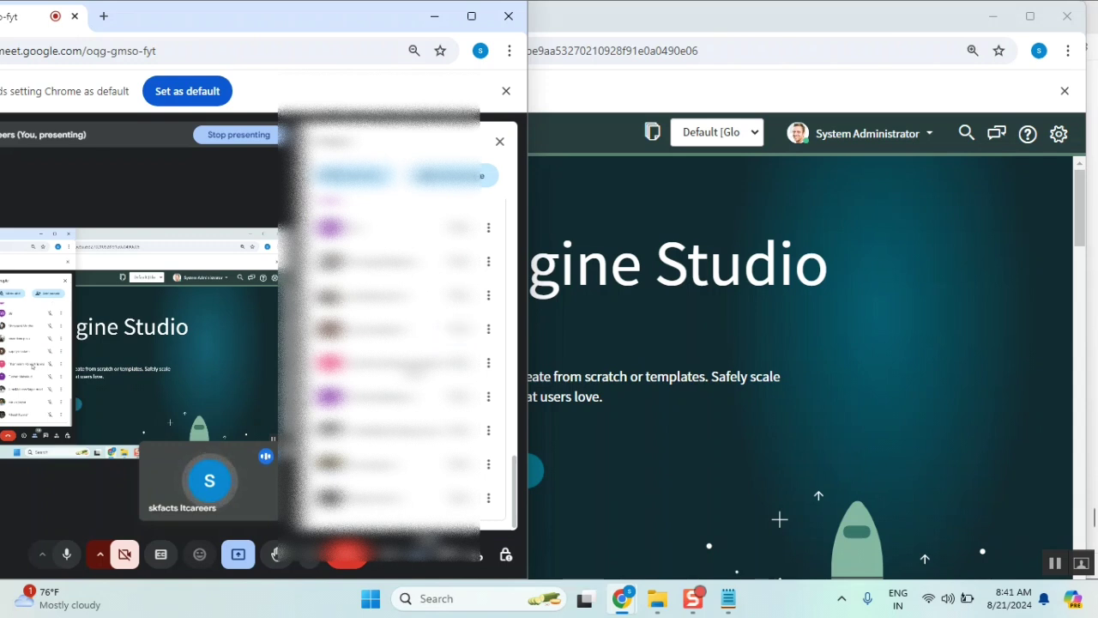
scroll(399, 360, "up", 2)
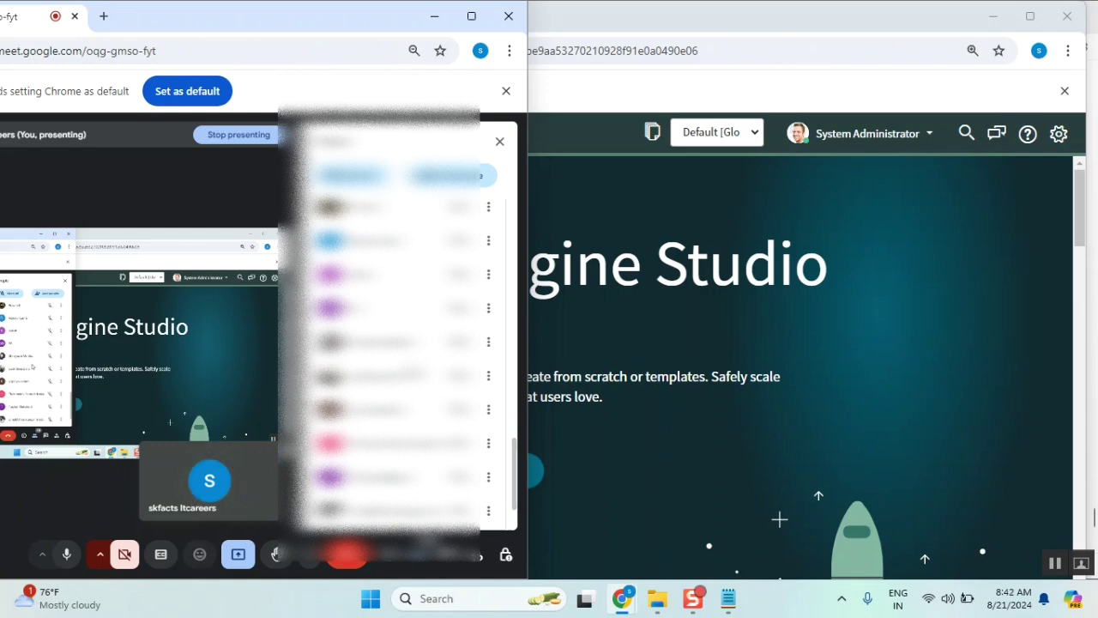
scroll(412, 371, "up", 2)
scroll(413, 372, "up", 2)
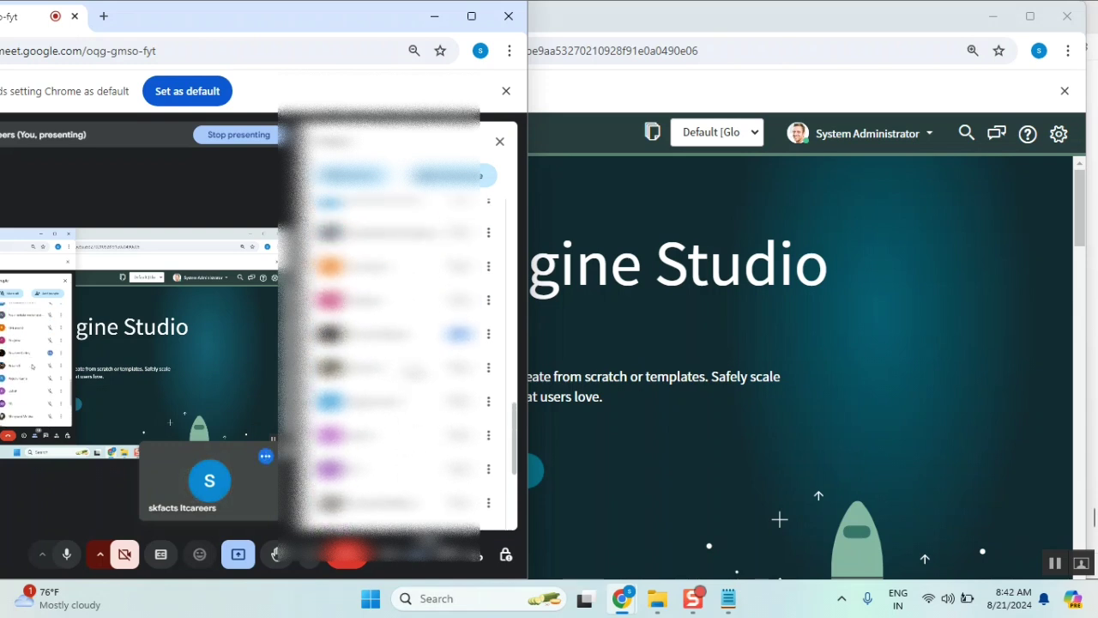
scroll(412, 371, "up", 2)
scroll(413, 372, "up", 2)
scroll(413, 371, "up", 2)
scroll(413, 372, "up", 2)
scroll(413, 372, "up", 2)
scroll(412, 371, "up", 2)
scroll(412, 371, "up", 1)
scroll(413, 372, "up", 2)
scroll(413, 371, "up", 2)
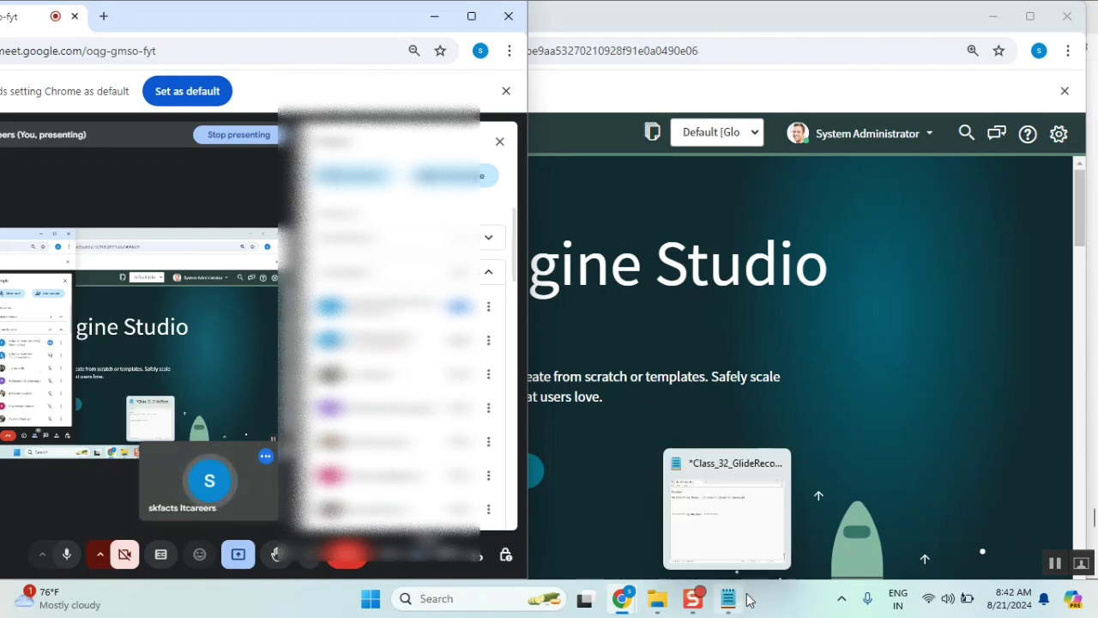
Return to the GlideRecord notes on an empty line and drag Notepad's bottom edge down
mouse_move(728, 599)
left_click(739, 539)
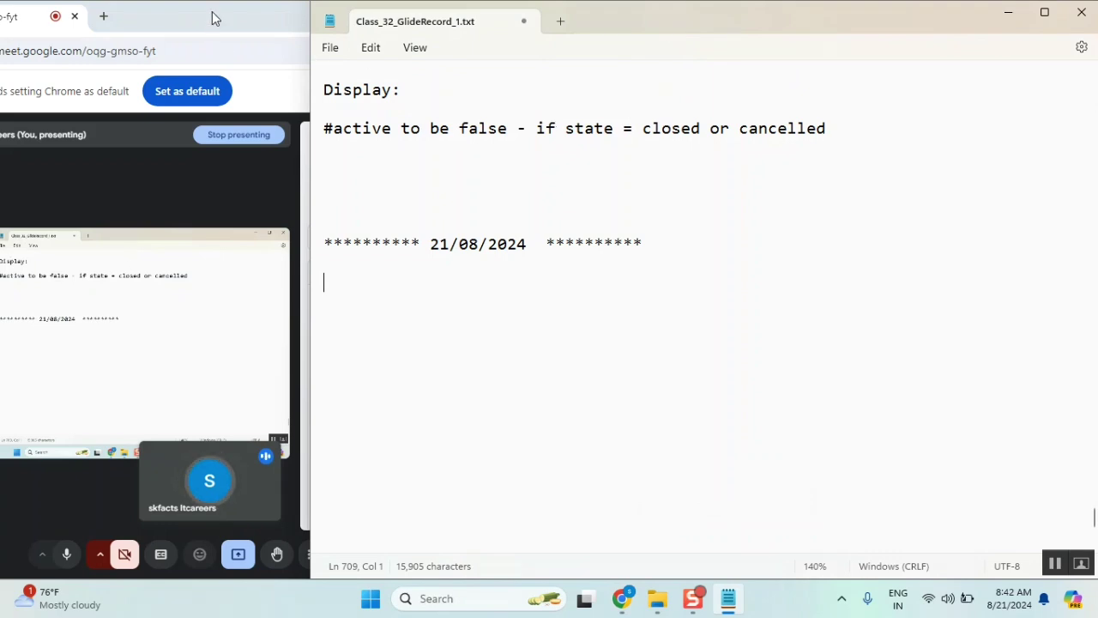
left_click(214, 18)
left_click(670, 335)
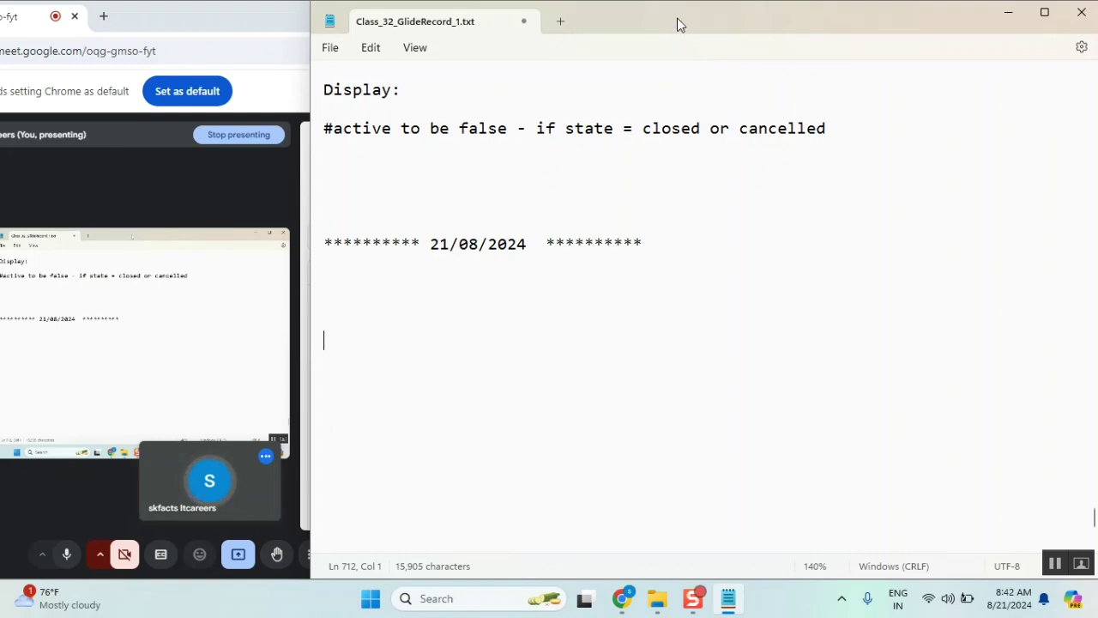
mouse_move(677, 21)
left_mouse_down()
mouse_move(679, 48)
mouse_move(688, 25)
left_mouse_up()
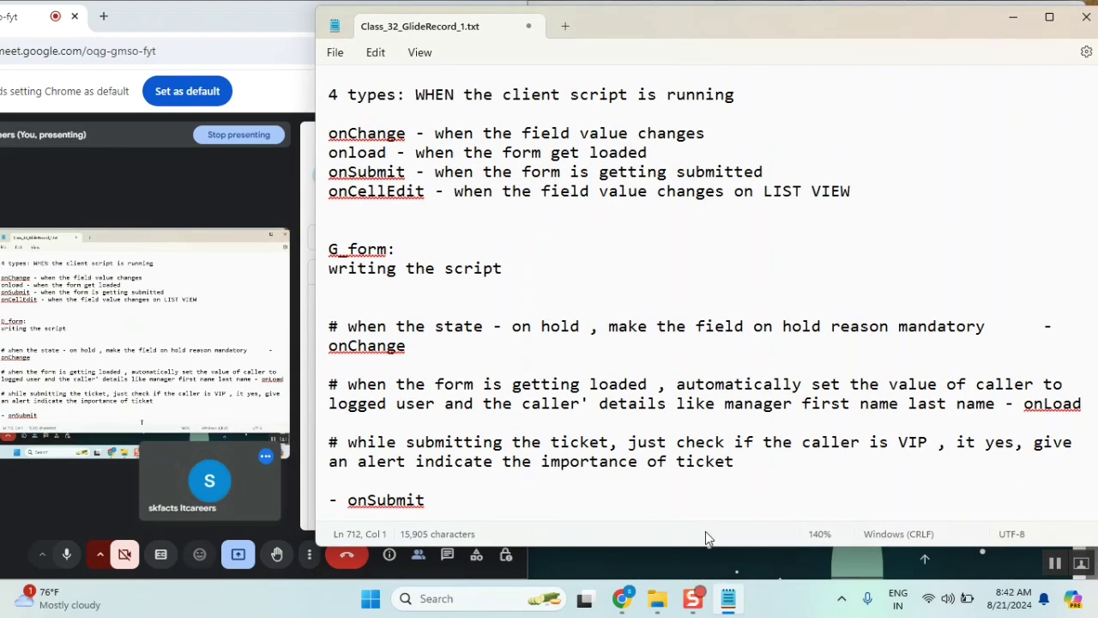
left_click_drag(724, 546, 726, 594)
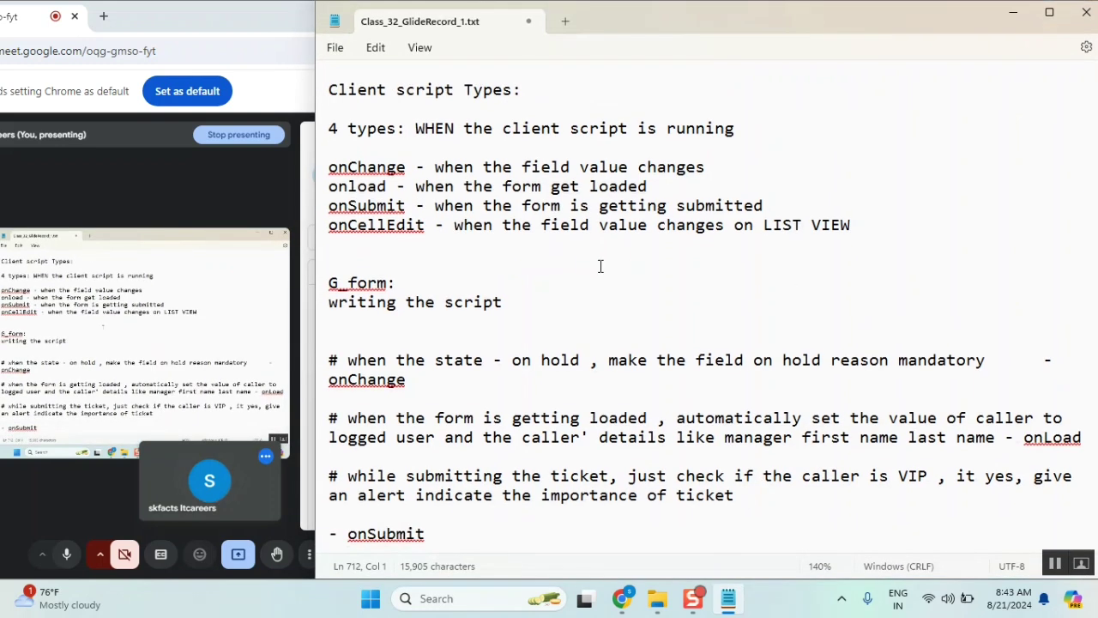
Check the end of the notes, then place the cursor on the 21/08/2024 banner line
key("ctrl+End")
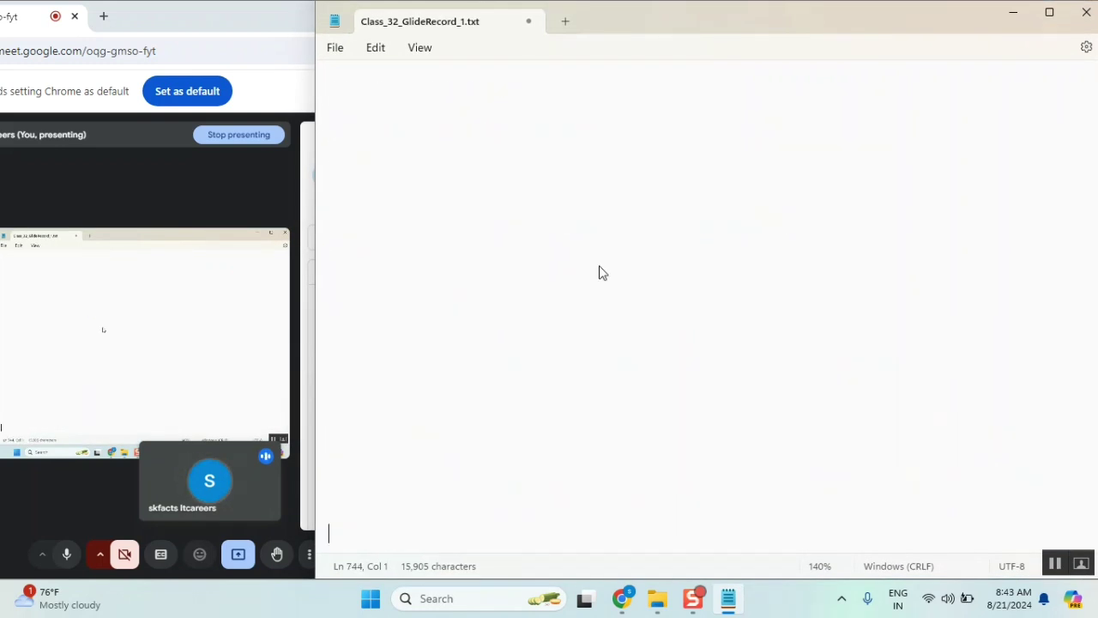
scroll(600, 271, "up", 3)
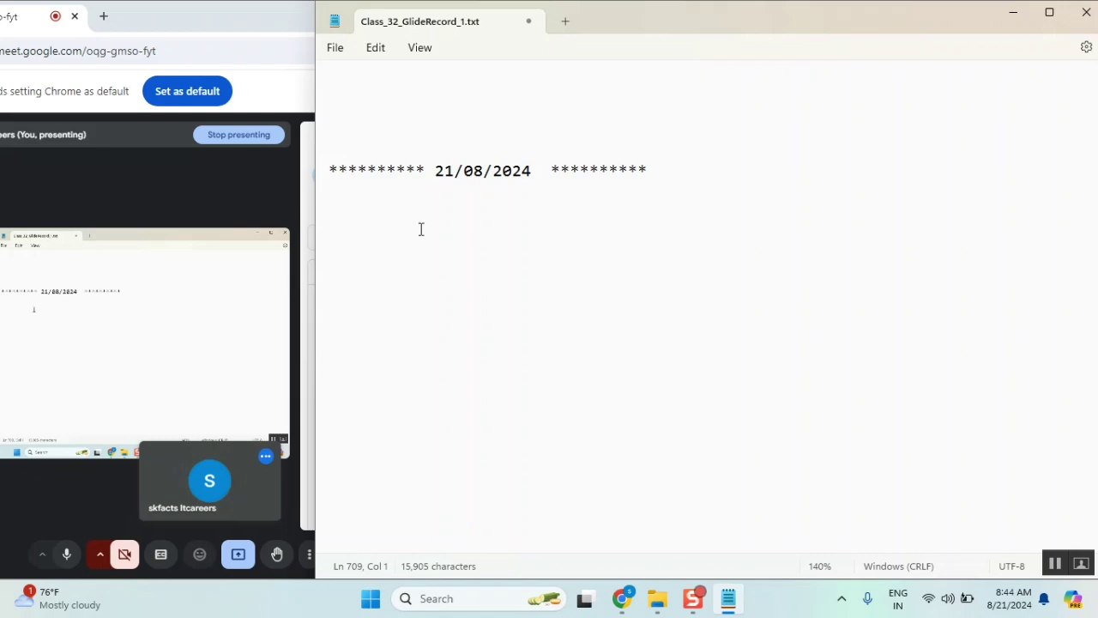
left_click(419, 200)
Bring the ServiceNow App Engine Studio window to the front and resize it
mouse_move(621, 597)
left_click(745, 506)
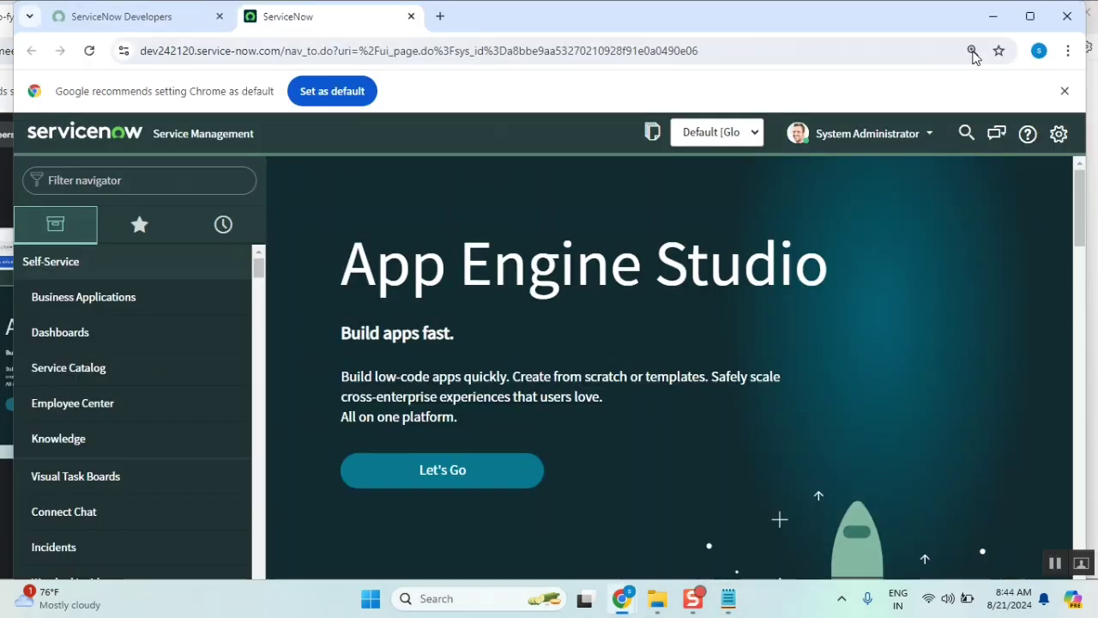
left_click(1030, 17)
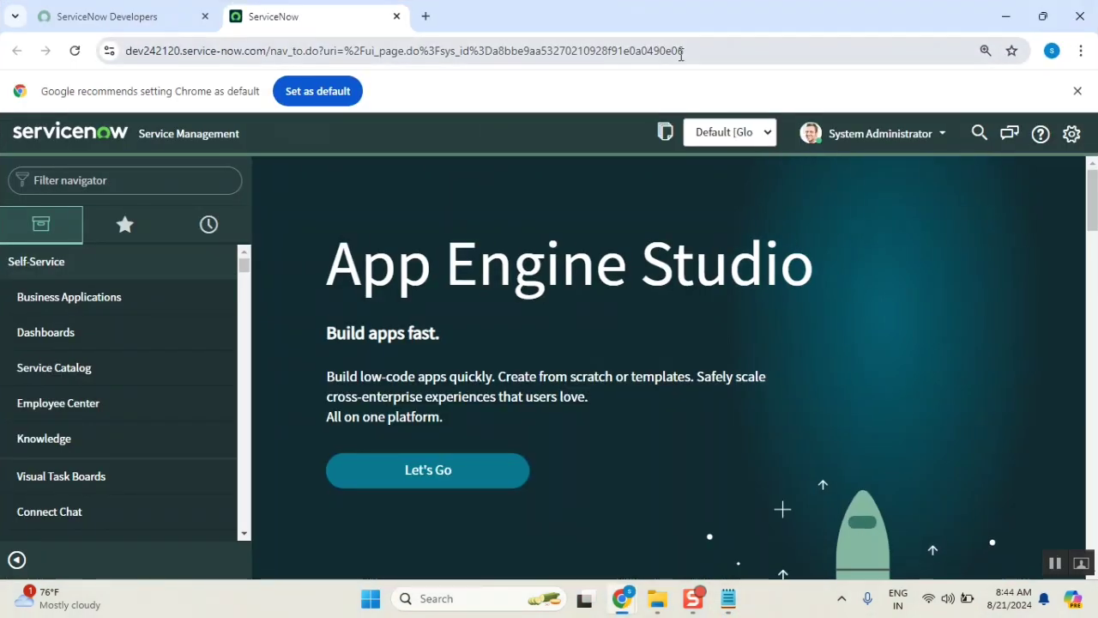
double_click(926, 24)
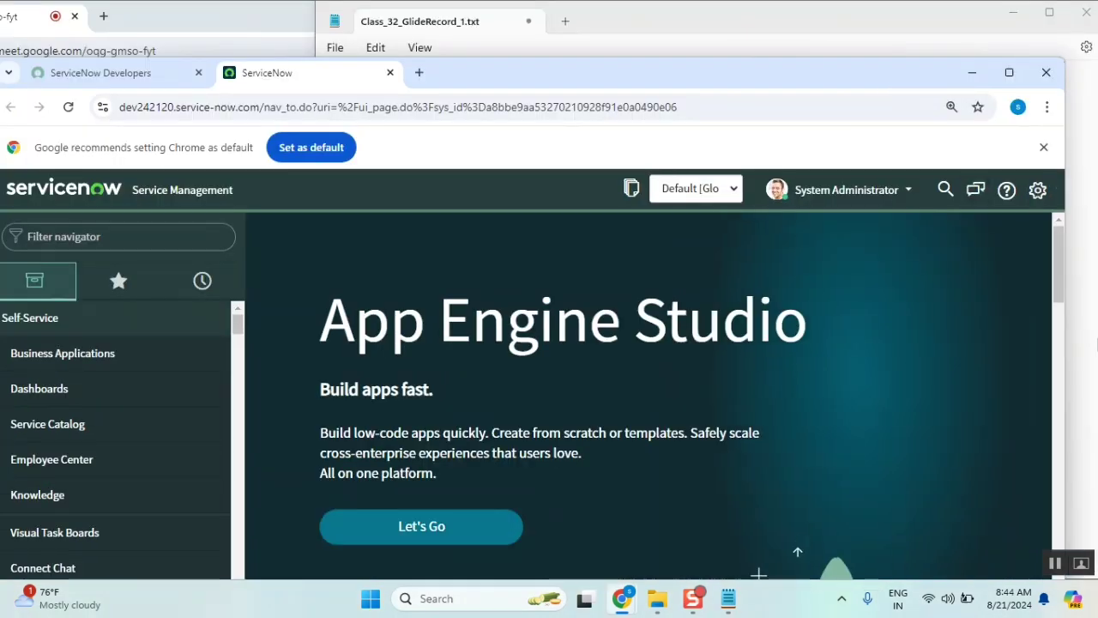
left_click_drag(1076, 268, 796, 268)
mouse_move(574, 64)
left_mouse_down()
mouse_move(686, 56)
mouse_move(693, 46)
left_mouse_up()
left_click_drag(921, 302, 1069, 310)
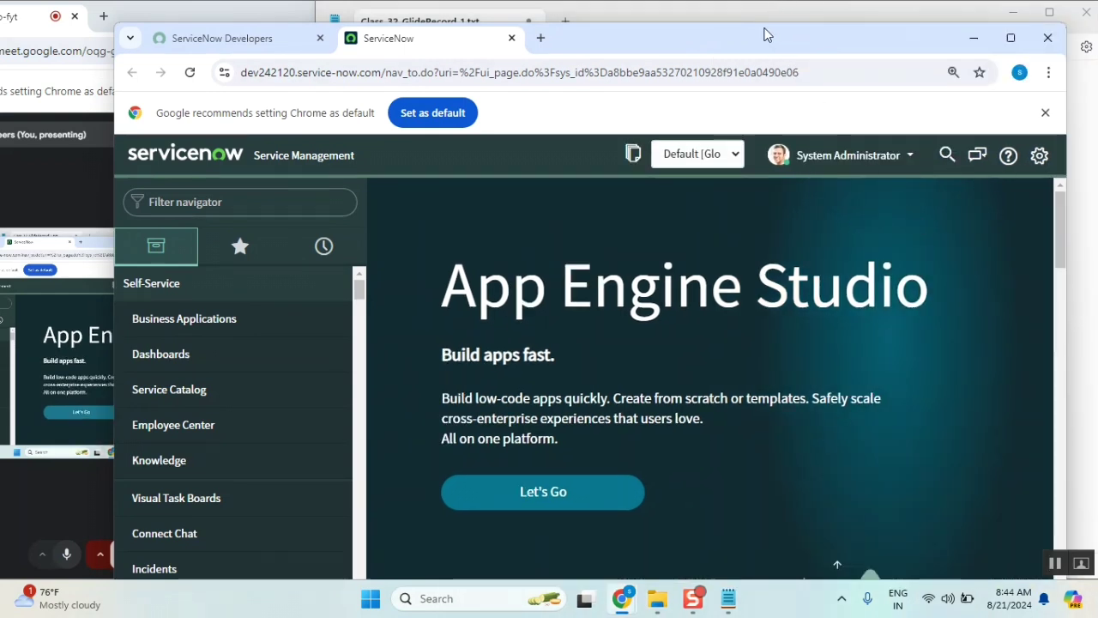
mouse_move(759, 31)
left_mouse_down()
mouse_move(717, 20)
mouse_move(717, 2)
left_mouse_up()
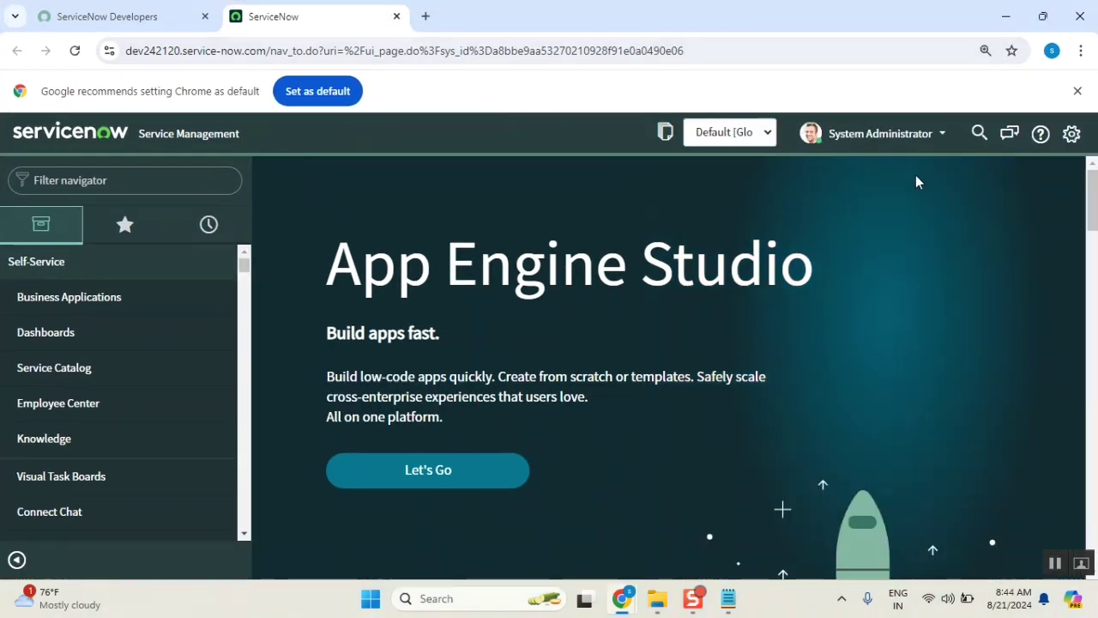
left_click(1042, 16)
left_click_drag(731, 30, 633, 45)
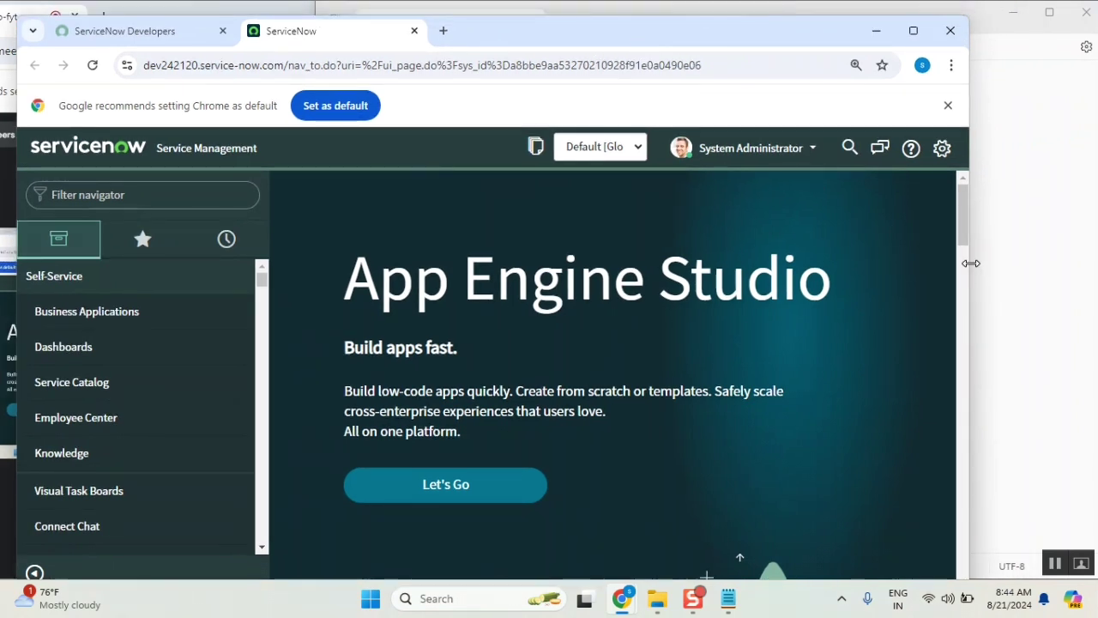
left_click_drag(970, 263, 1074, 263)
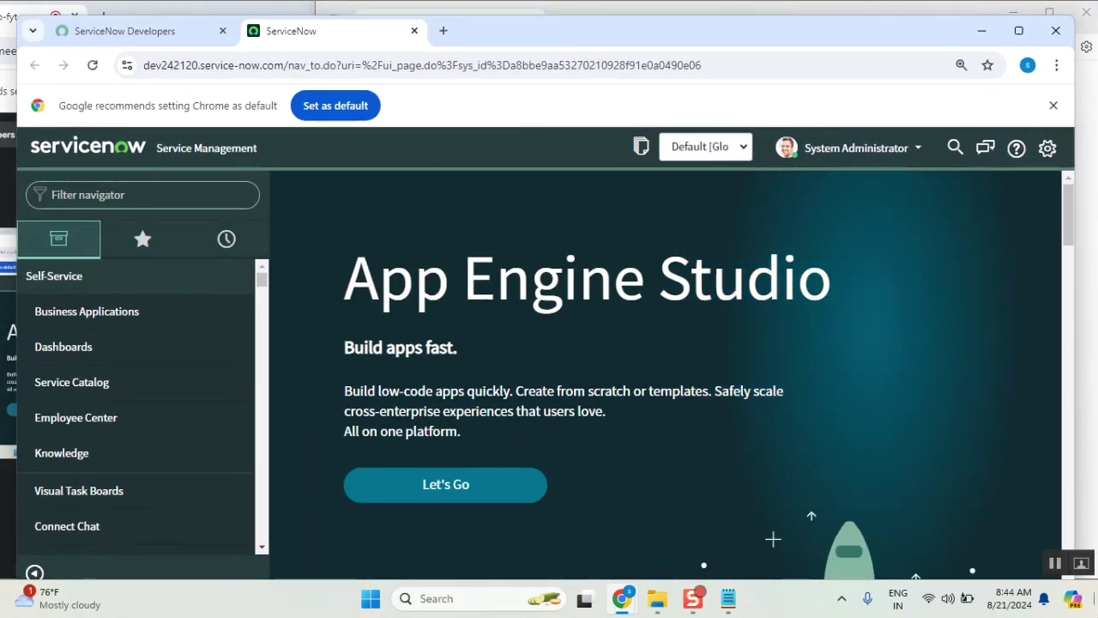
type("incident")
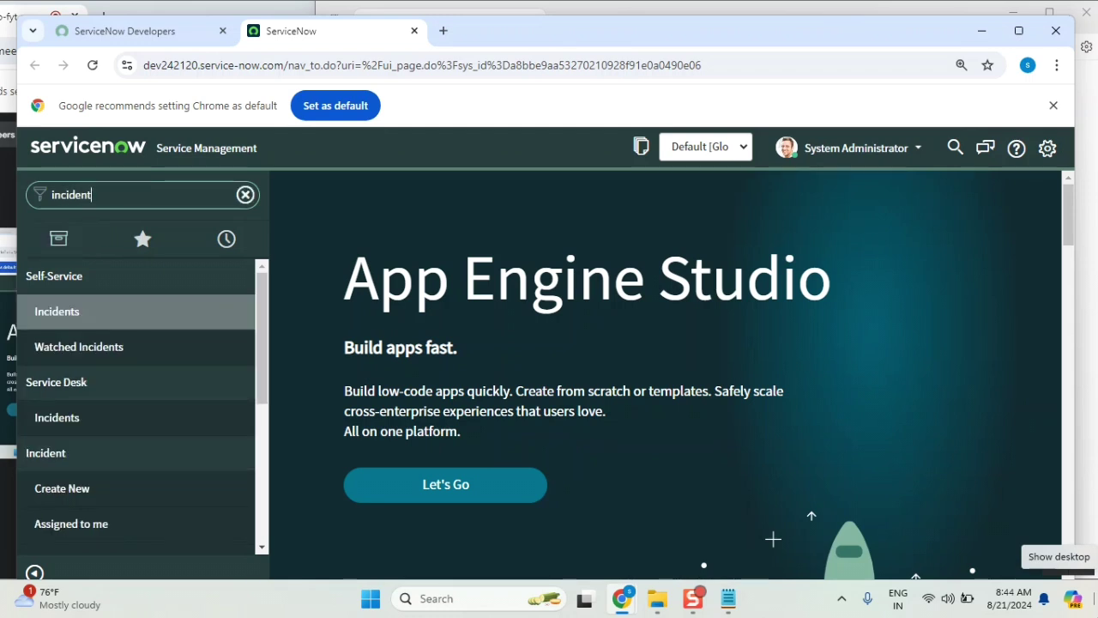
type(".LIST")
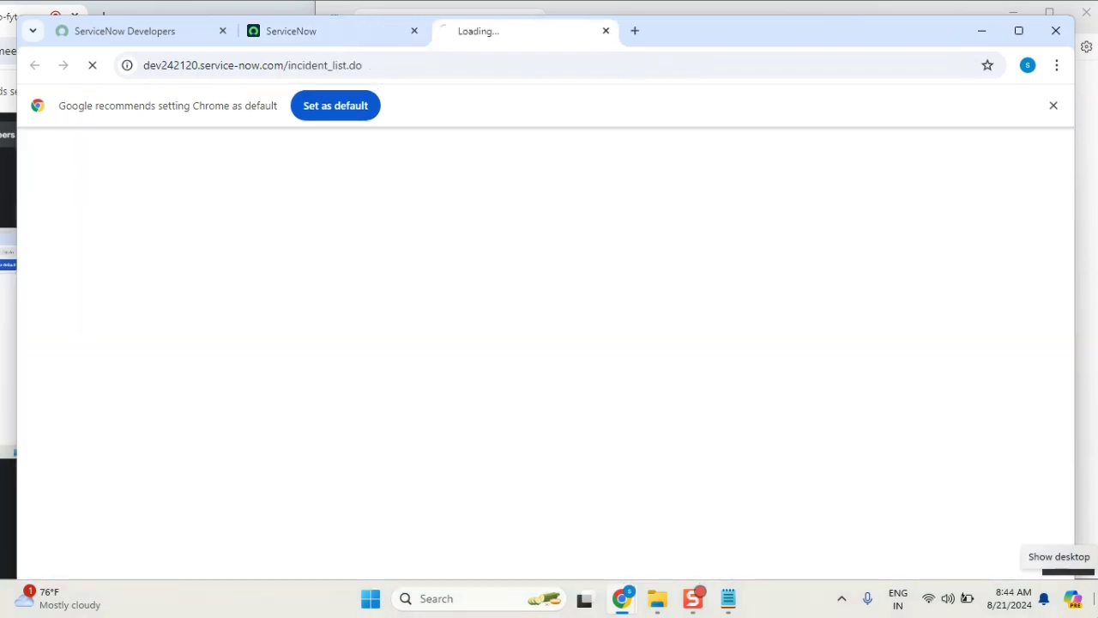